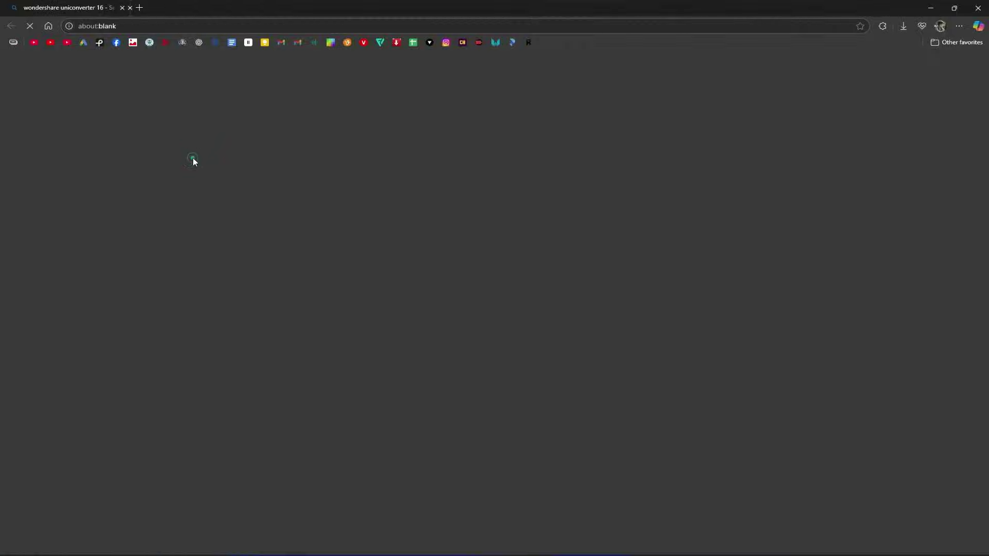
# Step: Open the UniConverter 16 upgrade page and start downloading the UniConverter 16.5 trial installer
pyautogui.click(193, 159)
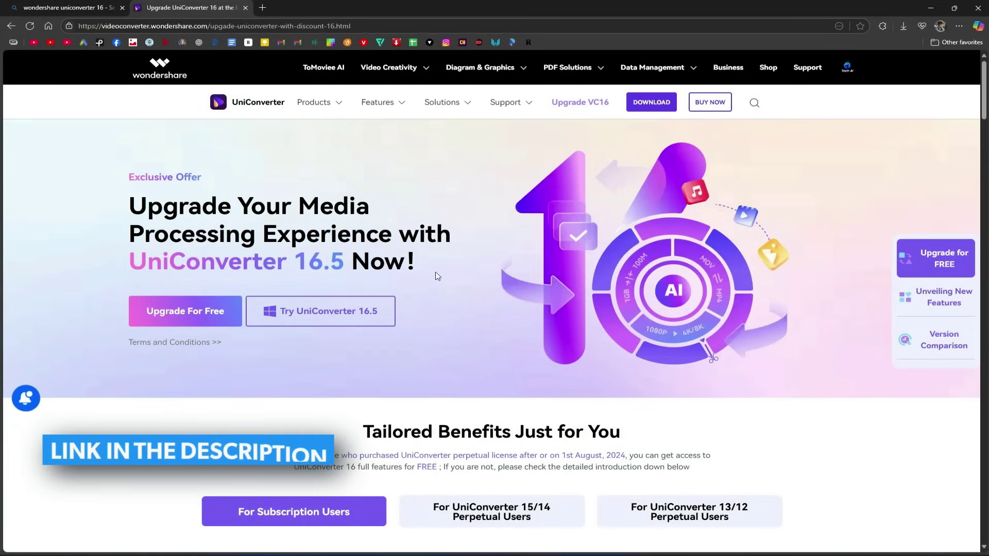
pyautogui.click(364, 315)
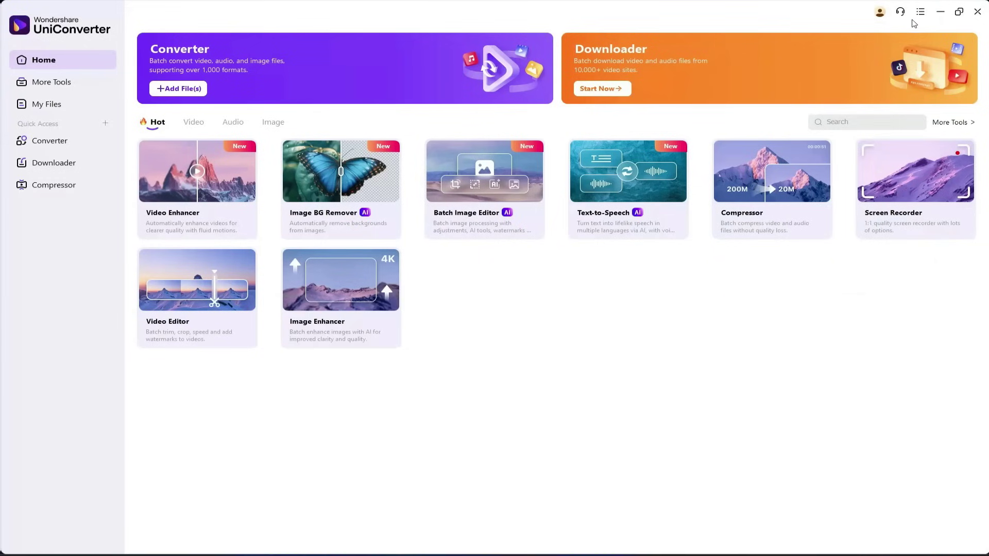
# Step: Check the account's plan details, then browse the Video, Audio and Image tool tabs, ending on Audio
pyautogui.click(880, 12)
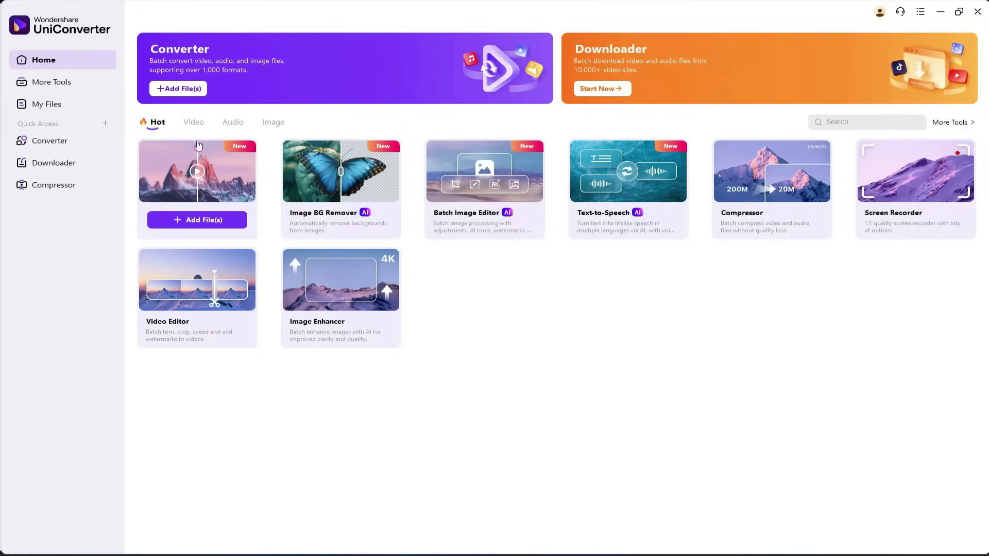
pyautogui.click(193, 124)
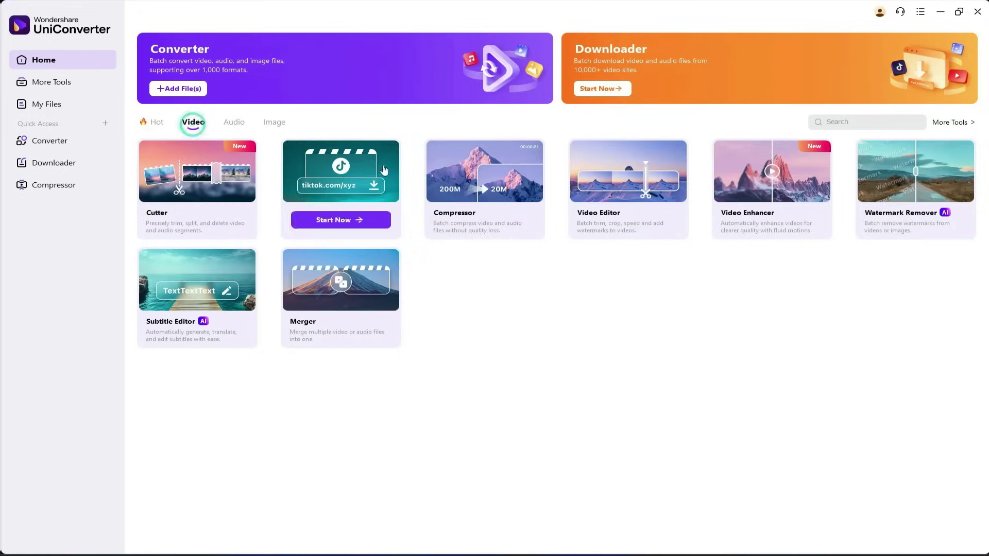
pyautogui.click(233, 122)
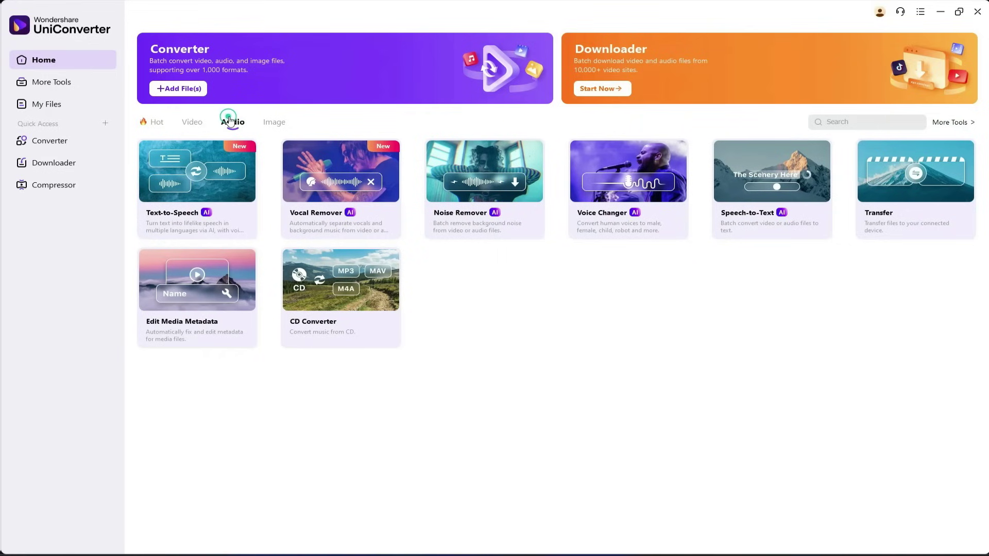
pyautogui.click(274, 124)
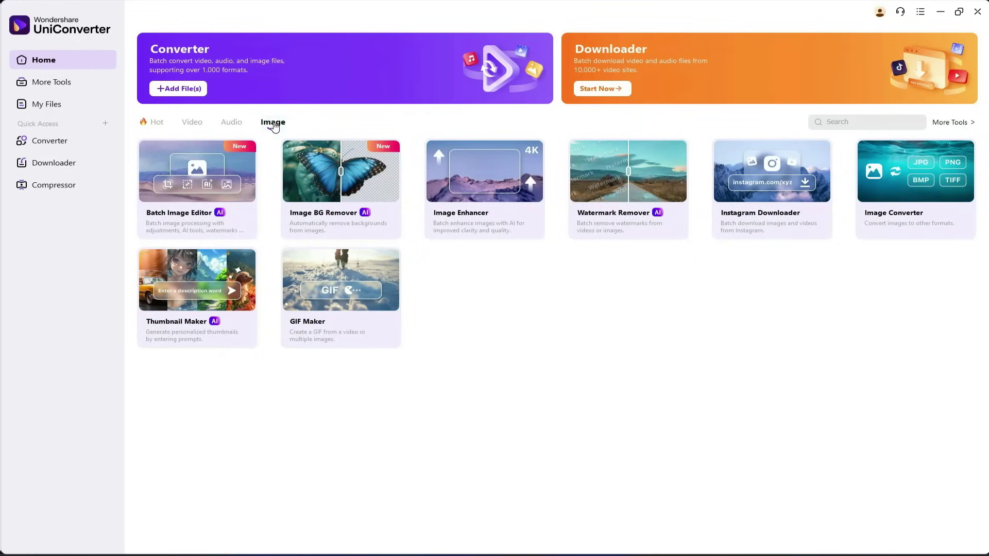
pyautogui.click(240, 127)
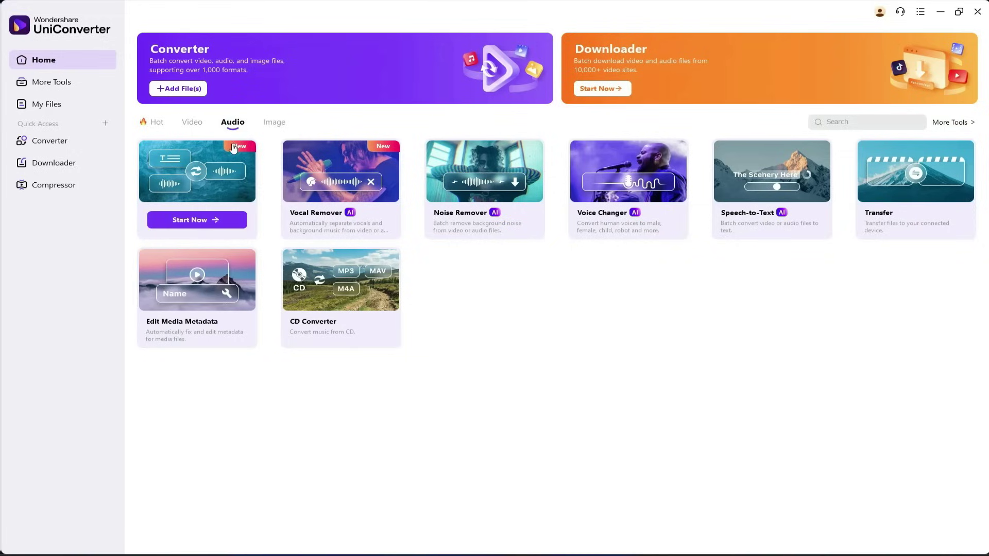
# Step: Open Text-to-Speech, preview the Emma Thompson sample, and choose the Michael Johnson voice
pyautogui.click(219, 163)
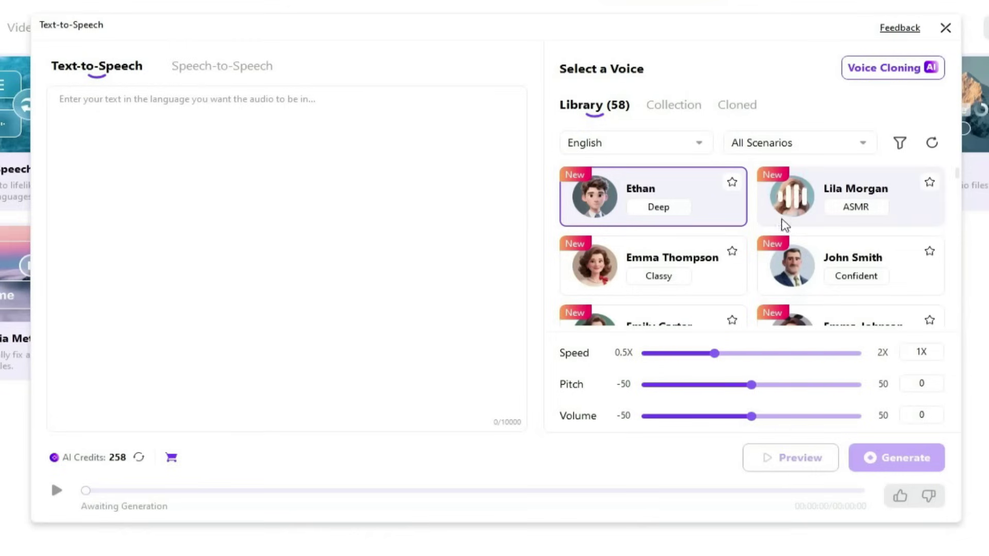
pyautogui.click(597, 270)
pyautogui.scroll(-3, 669, 260)
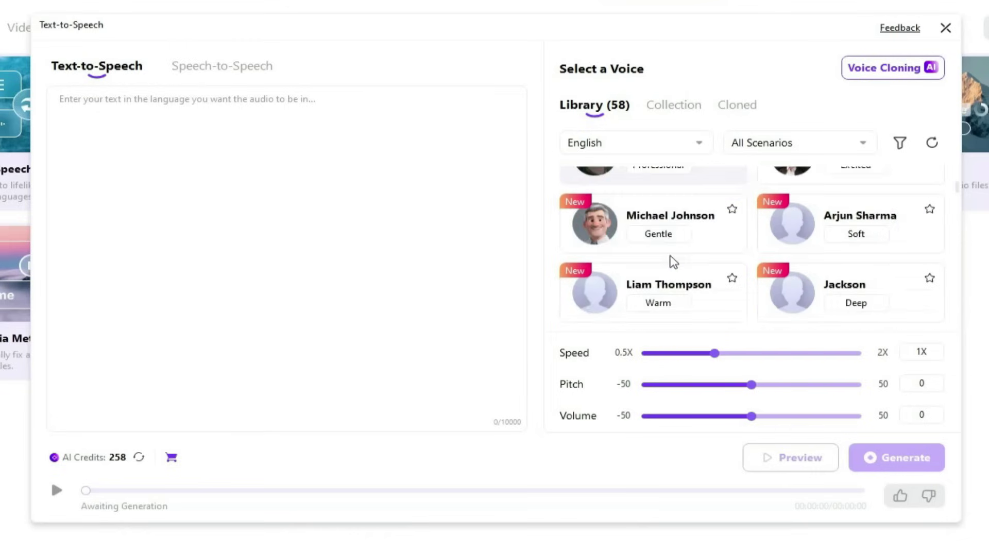
pyautogui.click(595, 223)
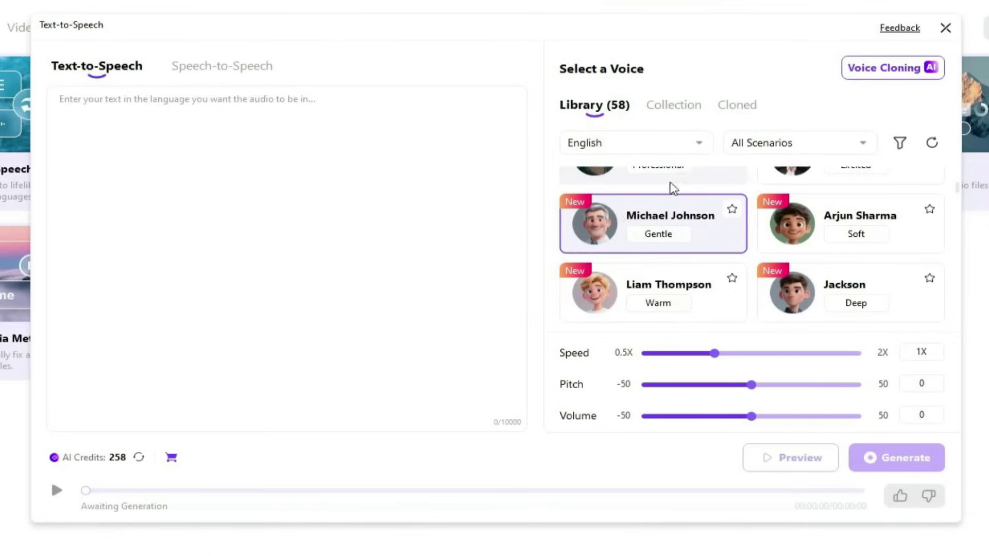
pyautogui.click(695, 143)
pyautogui.scroll(-3, 641, 199)
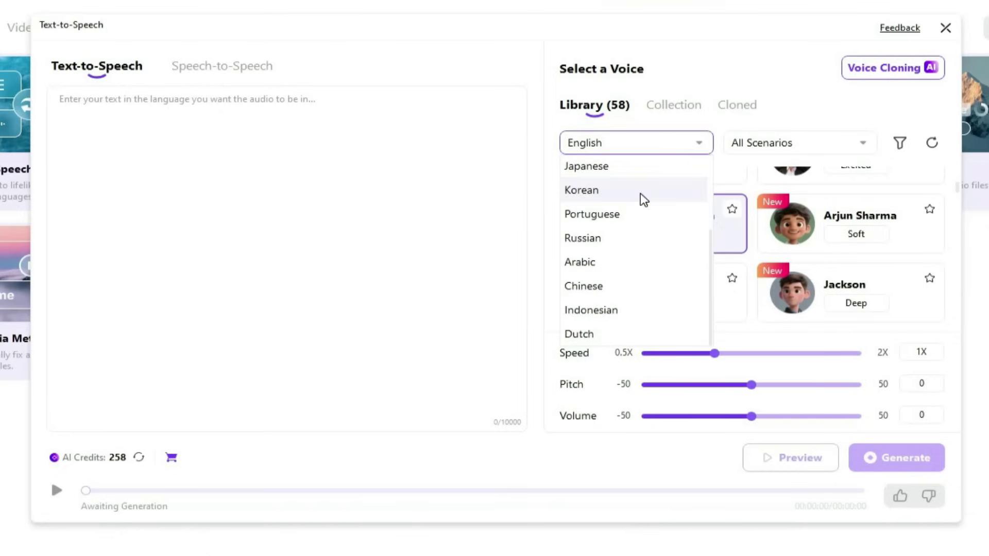
pyautogui.scroll(3, 627, 176)
pyautogui.click(623, 170)
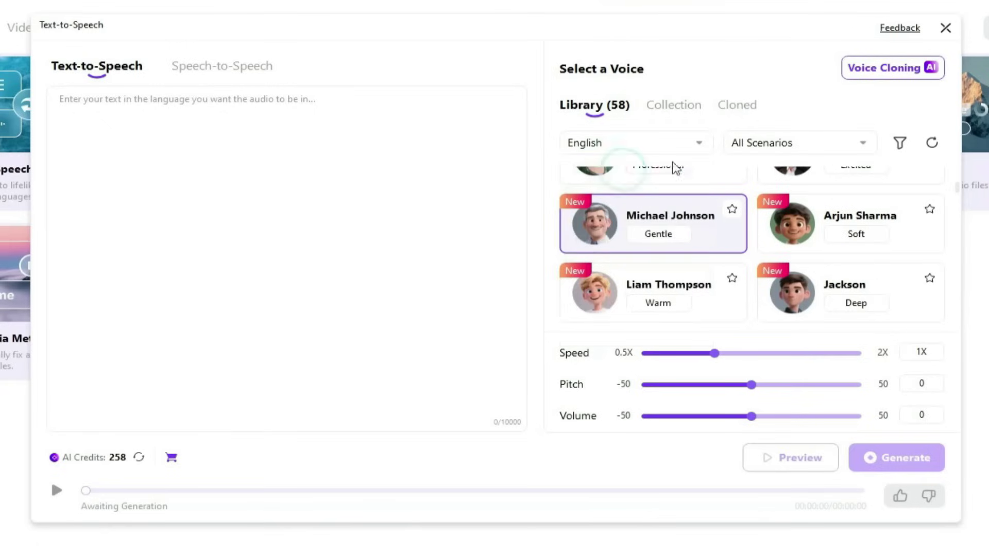
pyautogui.click(805, 146)
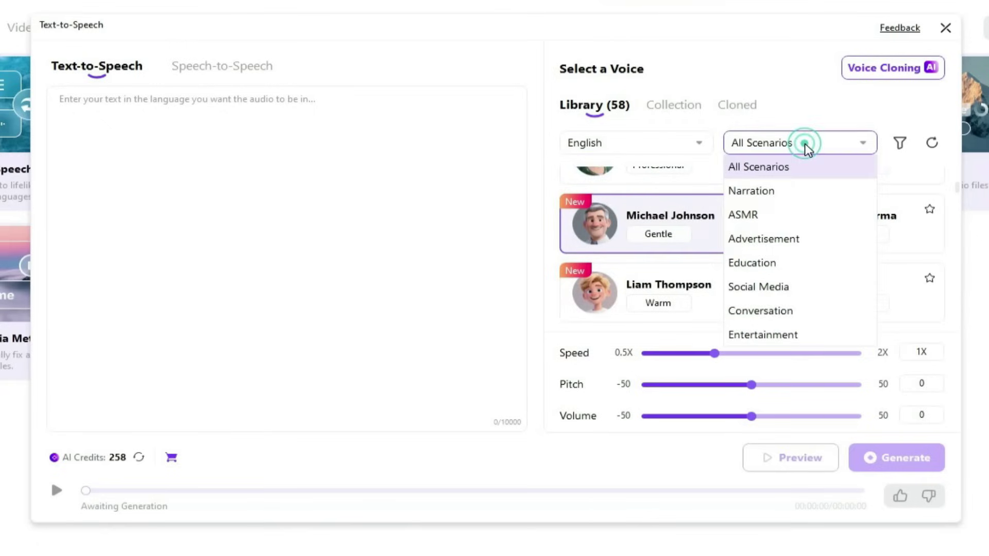
pyautogui.click(799, 191)
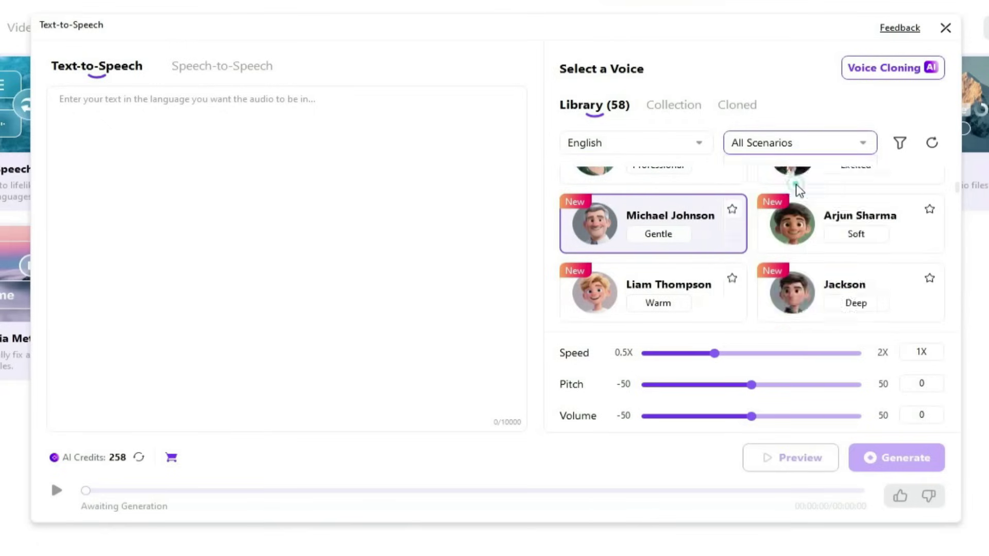
pyautogui.click(806, 150)
pyautogui.click(793, 215)
pyautogui.click(797, 143)
pyautogui.click(779, 265)
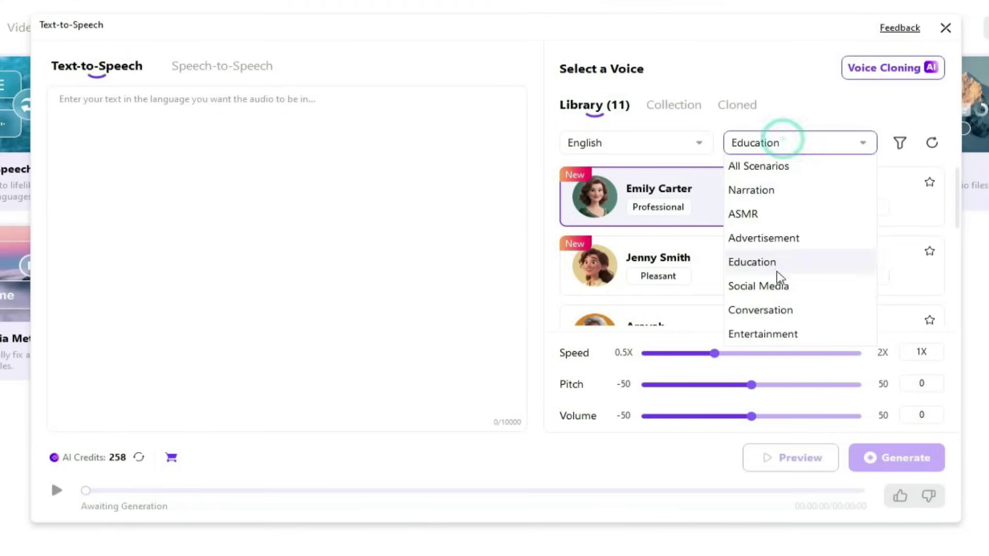
pyautogui.click(780, 283)
pyautogui.click(810, 143)
pyautogui.click(801, 166)
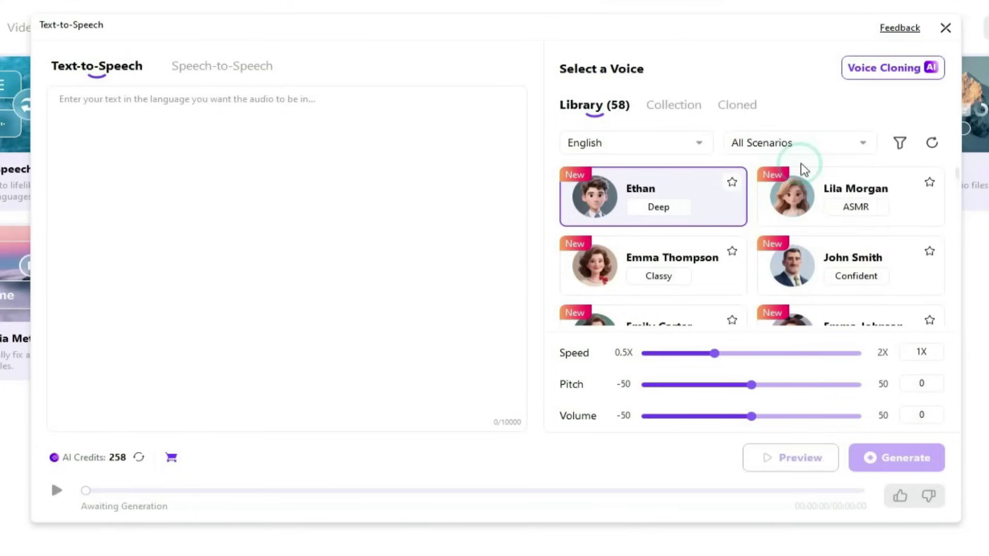
pyautogui.click(899, 144)
pyautogui.click(787, 206)
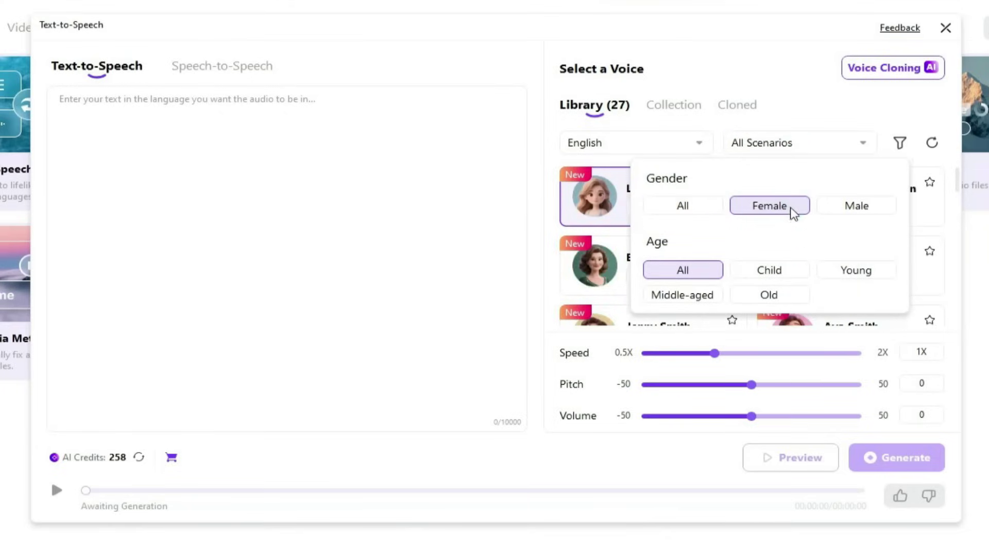
pyautogui.click(839, 267)
pyautogui.click(775, 267)
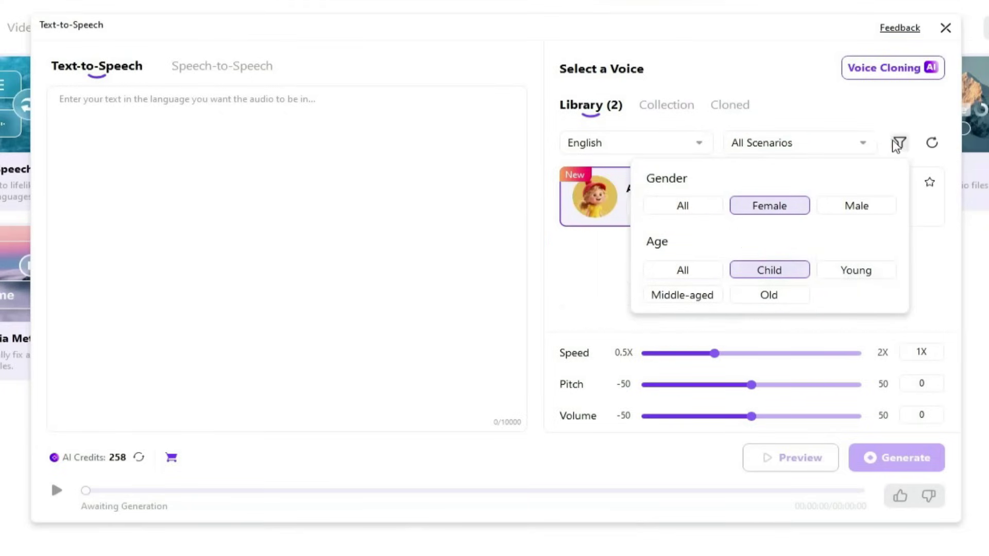
pyautogui.click(933, 146)
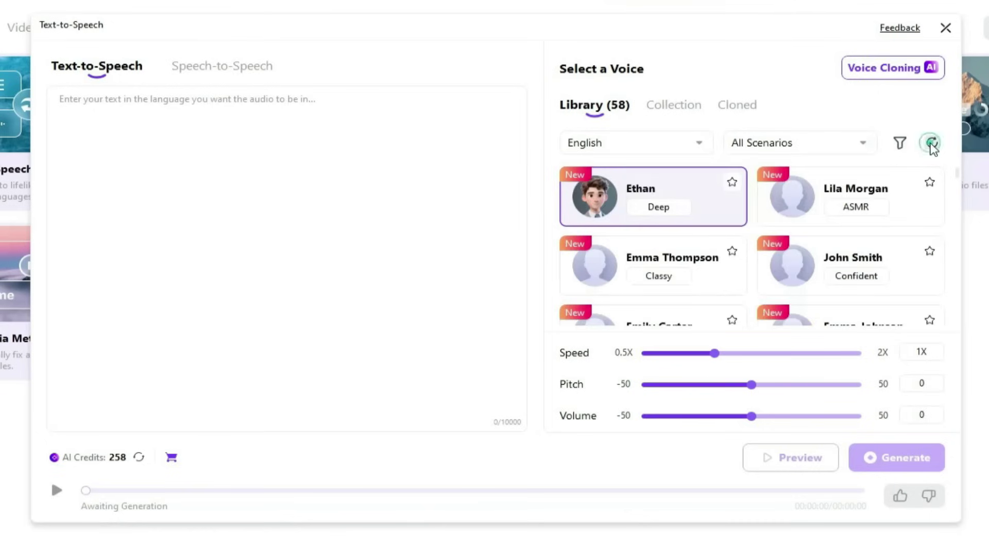
pyautogui.click(903, 76)
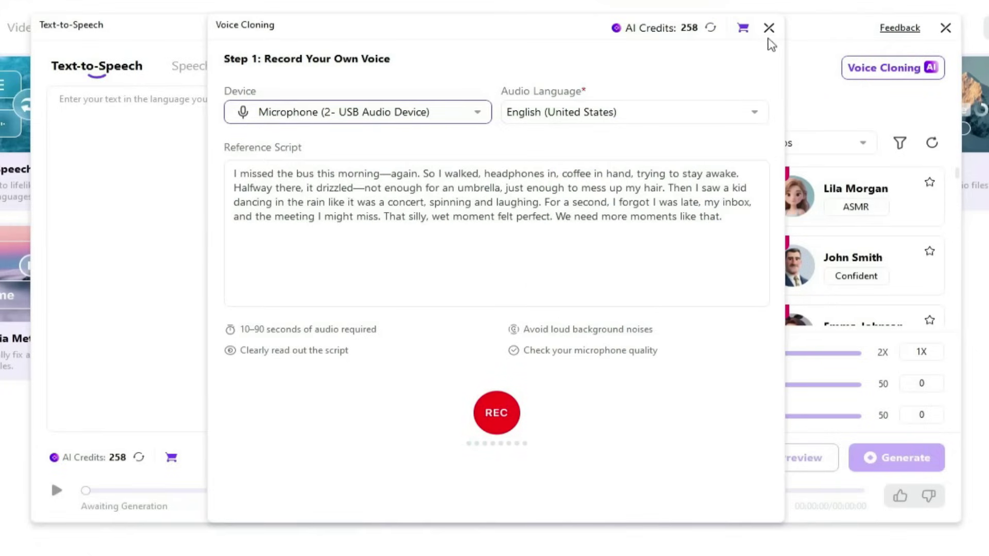
pyautogui.click(769, 29)
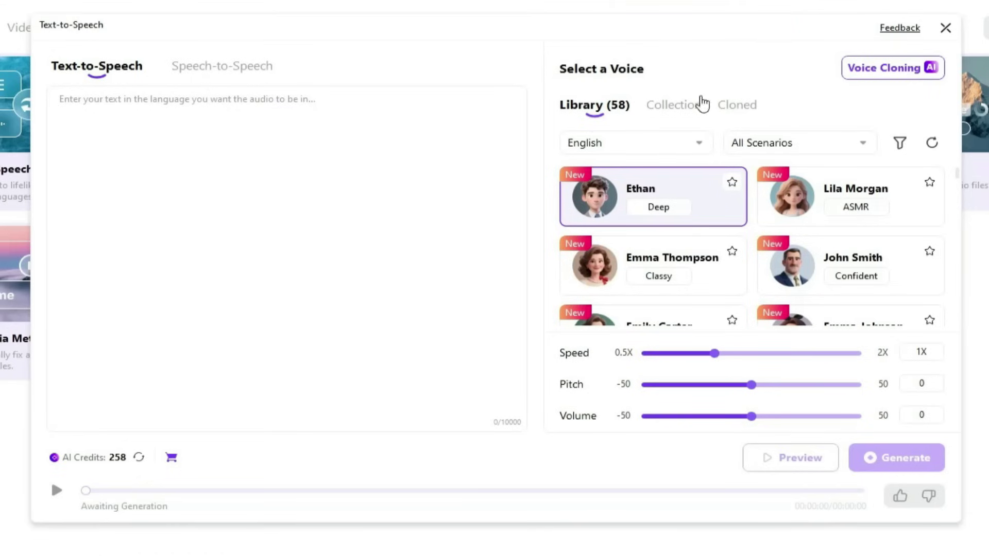
pyautogui.click(266, 120)
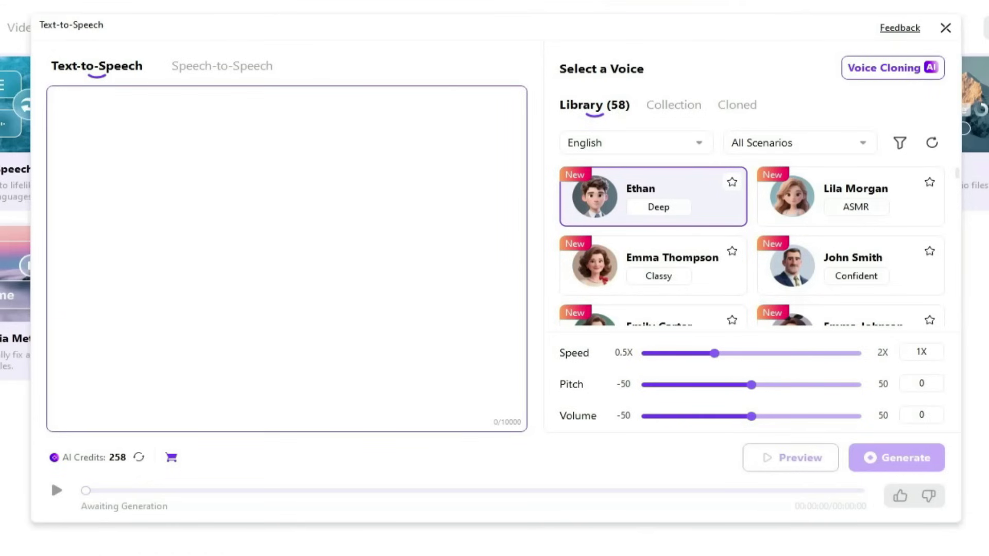
# Step: Copy the script paragraph from Word and paste it into the Text-to-Speech text box
pyautogui.hotkey('alt', 'Tab')
pyautogui.click(360, 420)
pyautogui.hotkey('ctrl', 'a')
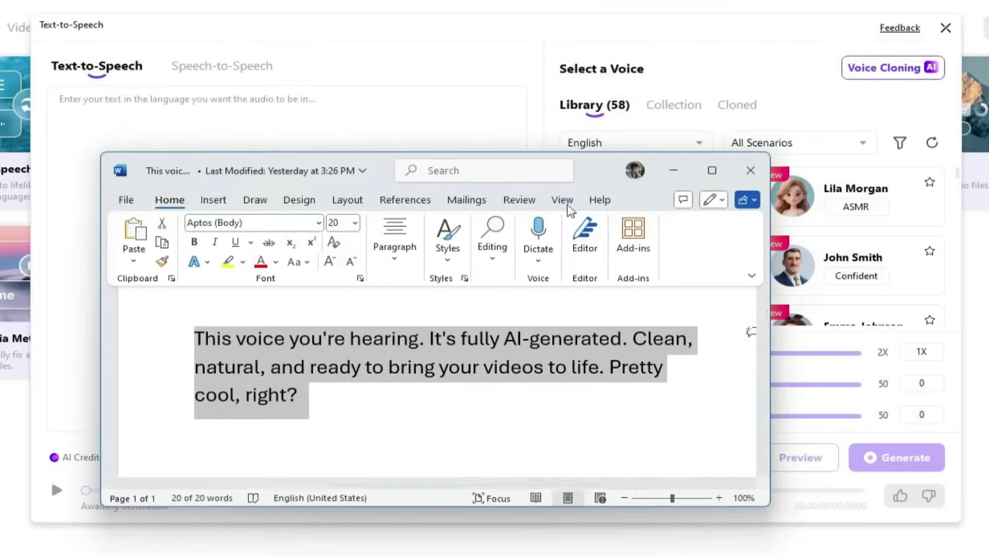
pyautogui.hotkey('ctrl', 'c')
pyautogui.hotkey('alt', 'Tab')
pyautogui.hotkey('ctrl', 'v')
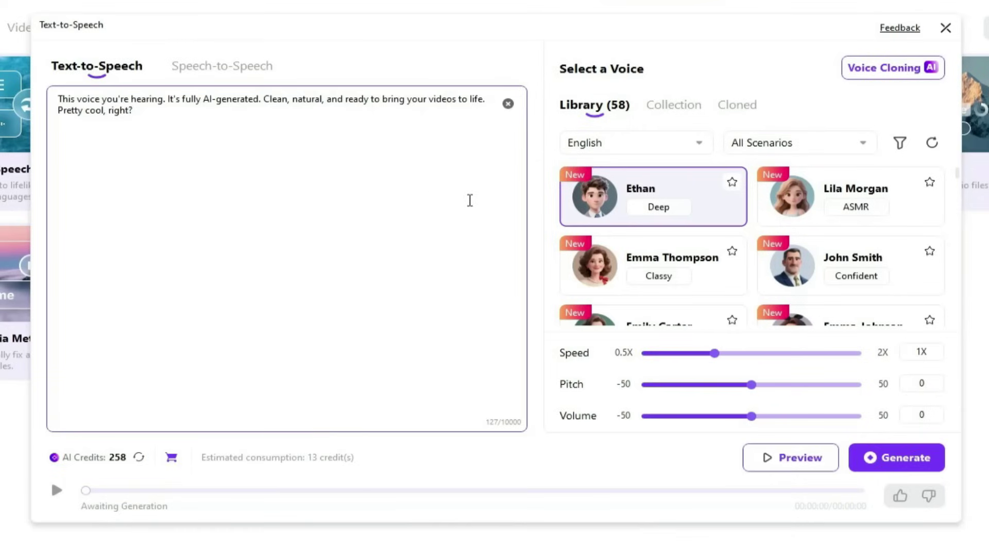
# Step: Generate the 9-second Ethan voiceover of the script and close the saved-voiceovers folder
pyautogui.click(666, 216)
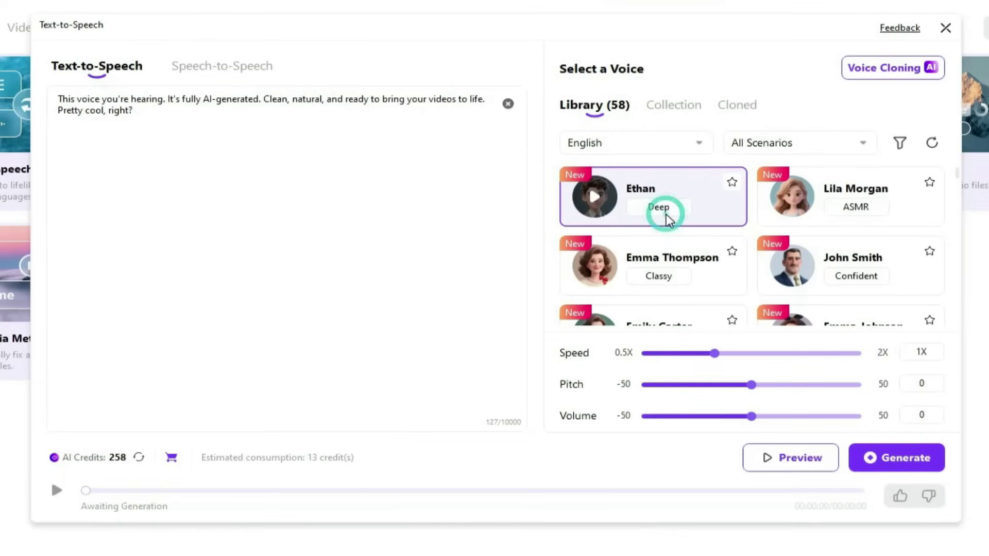
pyautogui.click(886, 458)
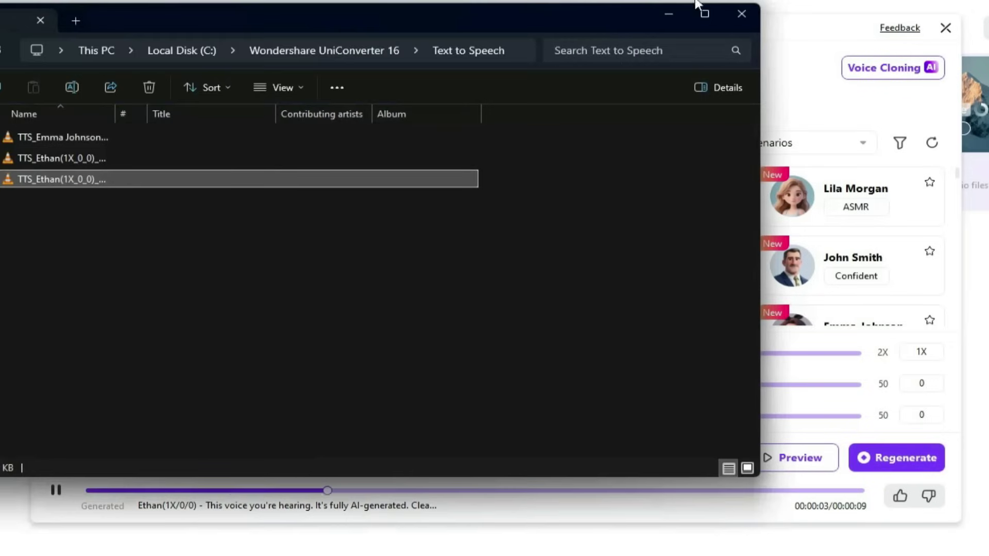
pyautogui.click(738, 14)
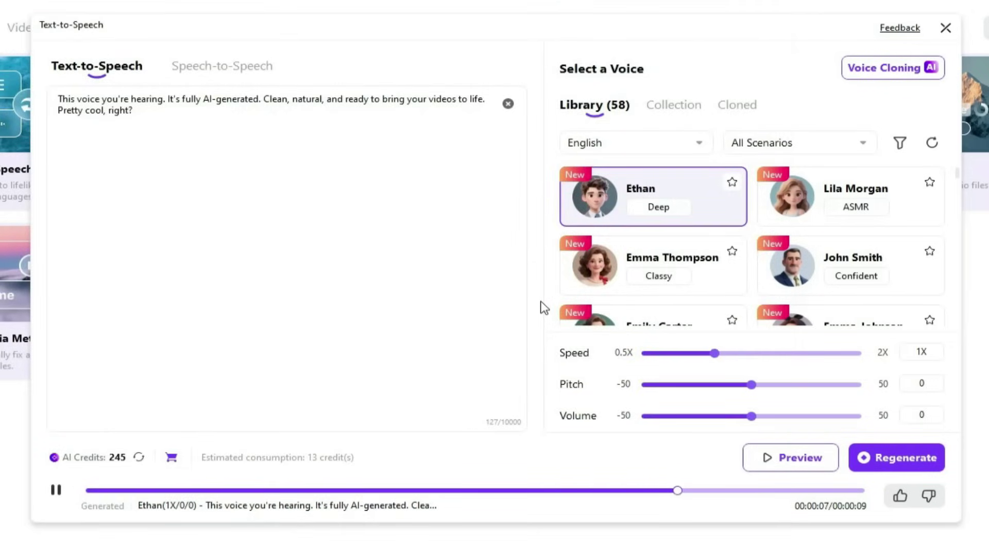
pyautogui.scroll(-2, 690, 248)
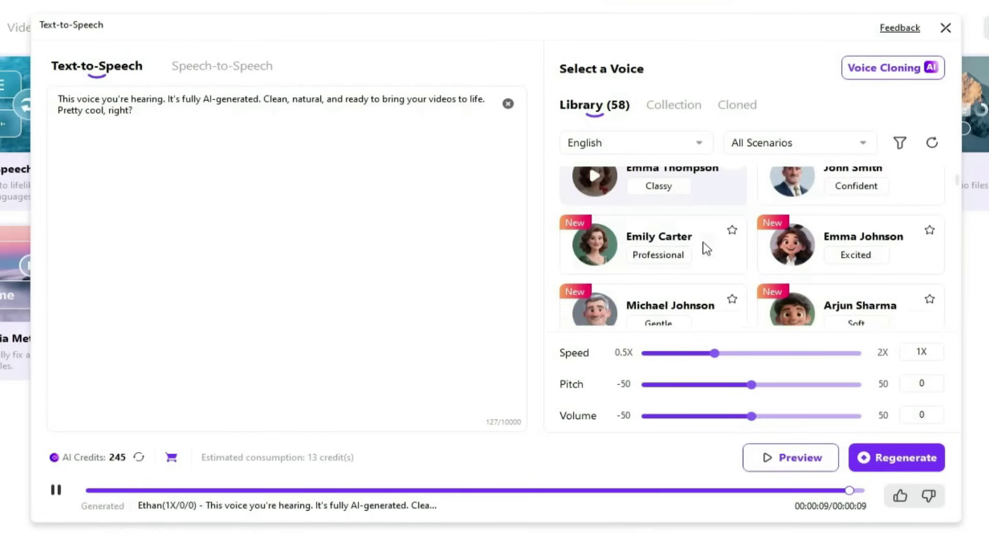
# Step: Generate the script voiceover in Emily Carter's voice and close the output folder
pyautogui.click(669, 238)
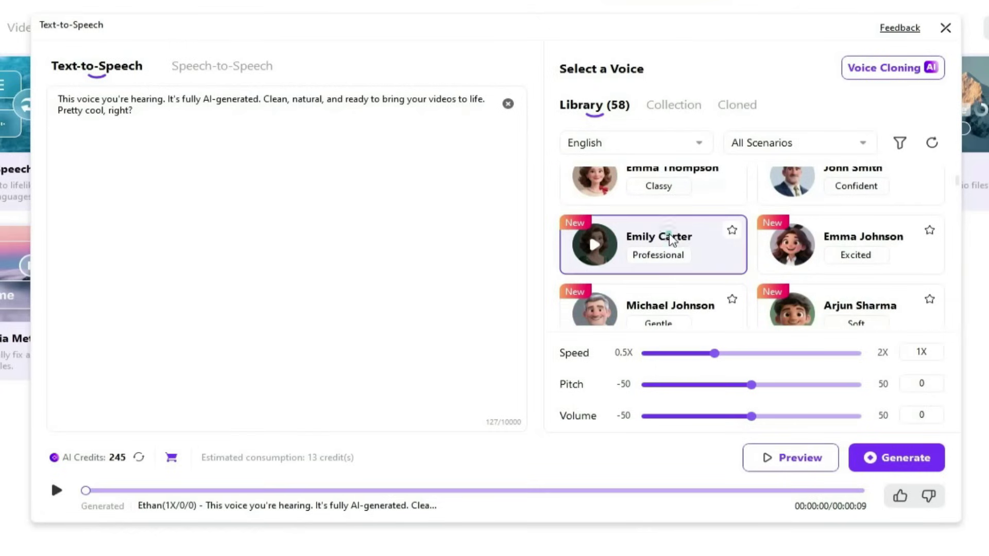
pyautogui.click(878, 451)
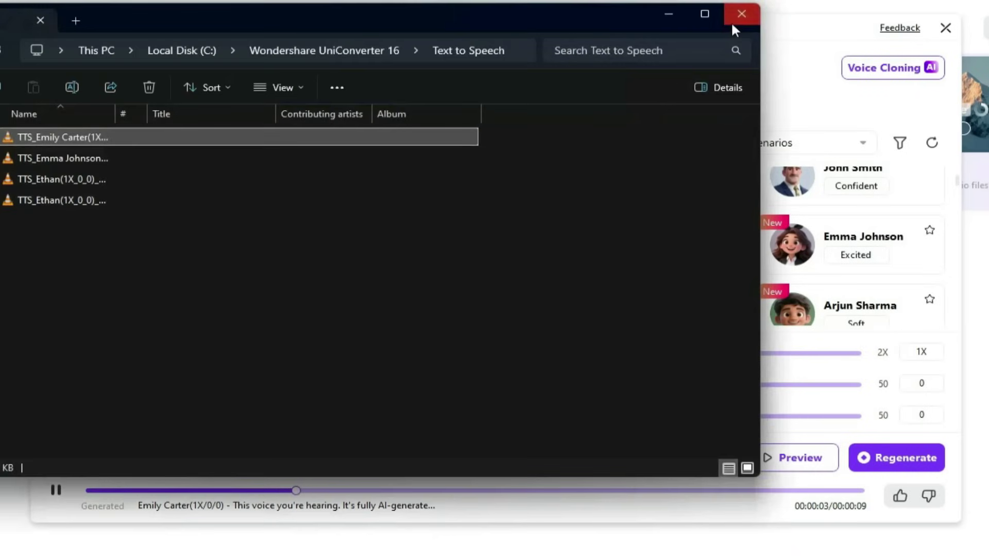
pyautogui.click(731, 21)
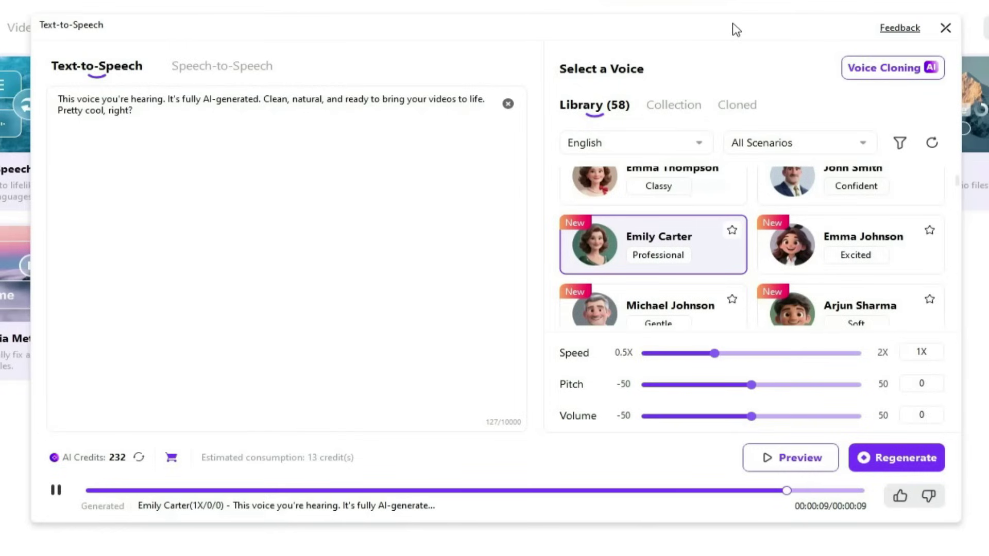
# Step: Generate the script voiceover in the Michael Johnson voice and dismiss the output folder
pyautogui.scroll(-2, 680, 232)
pyautogui.click(616, 218)
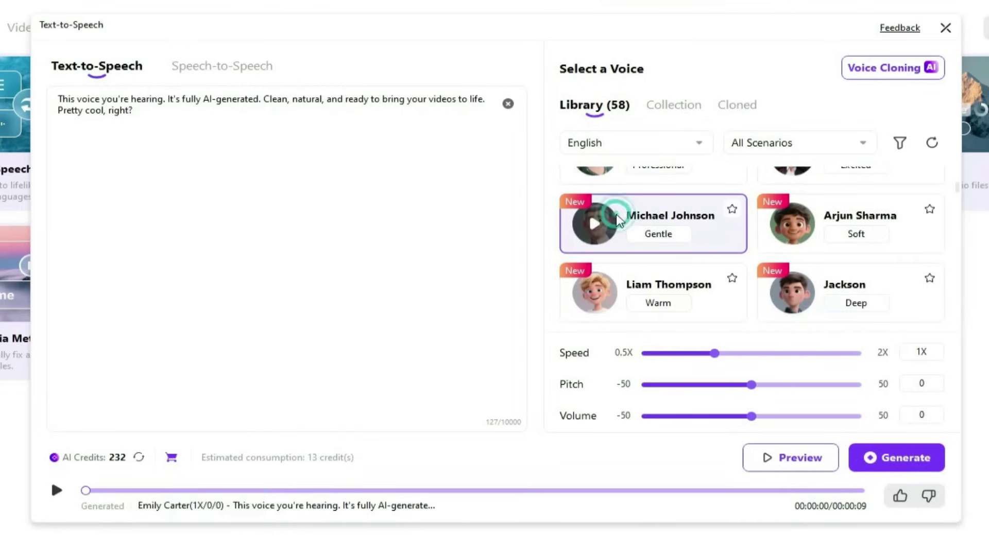
pyautogui.click(869, 458)
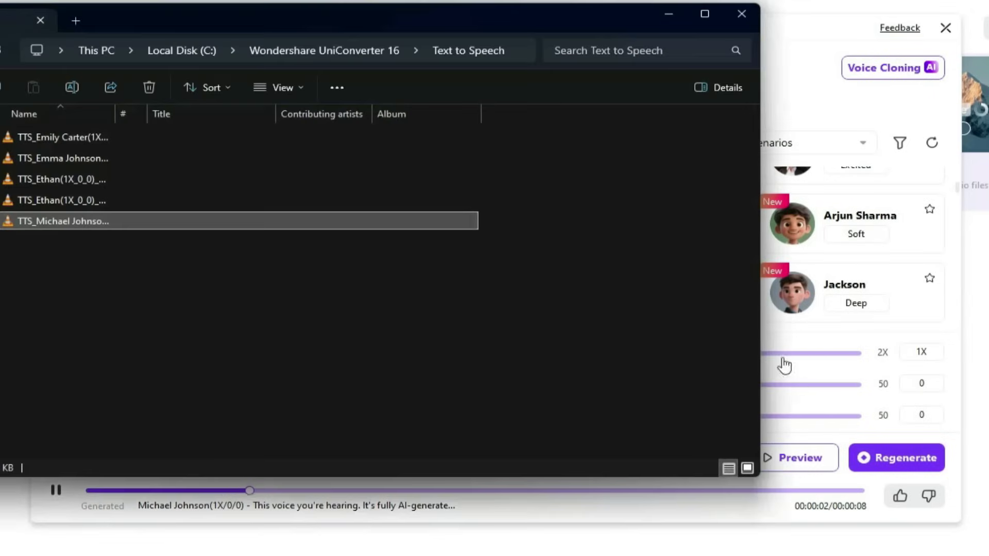
pyautogui.click(746, 16)
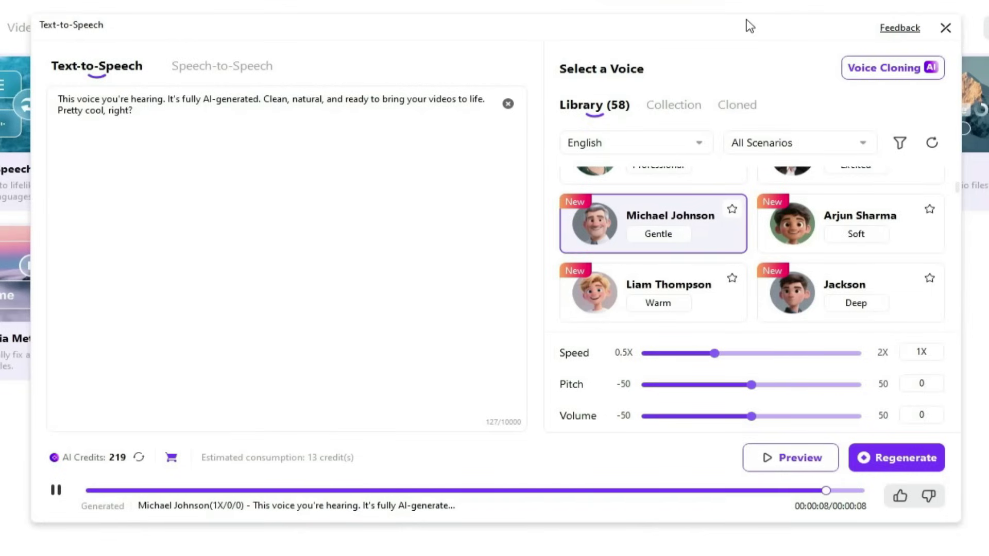
# Step: Browse the voice library, then close the Text-to-Speech tool
pyautogui.scroll(-10, 854, 219)
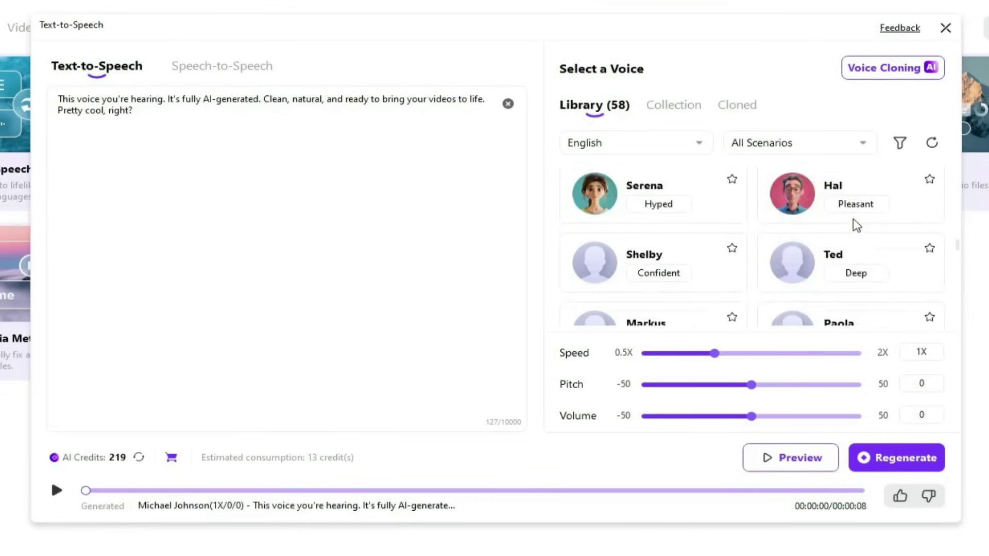
pyautogui.scroll(-3, 853, 218)
pyautogui.scroll(10, 853, 218)
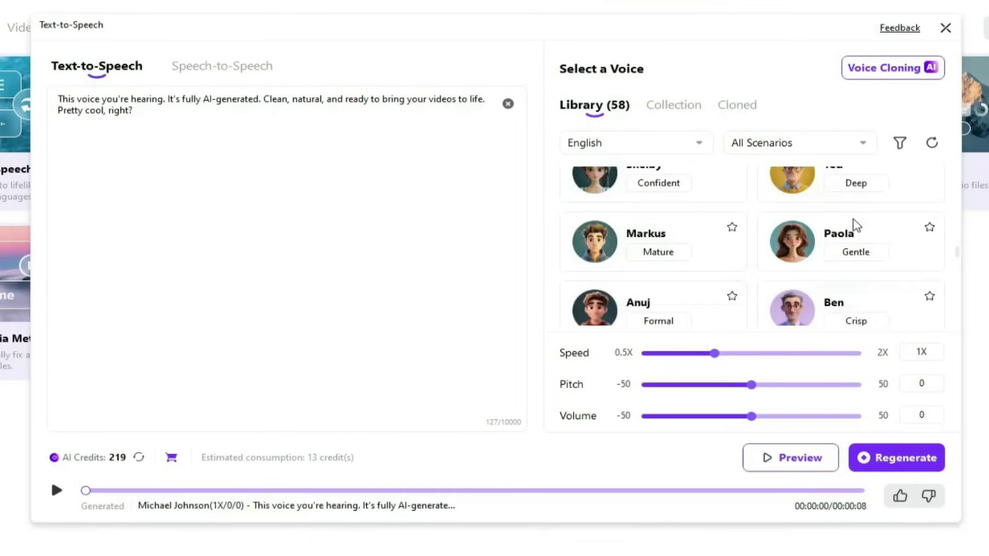
pyautogui.scroll(6, 853, 218)
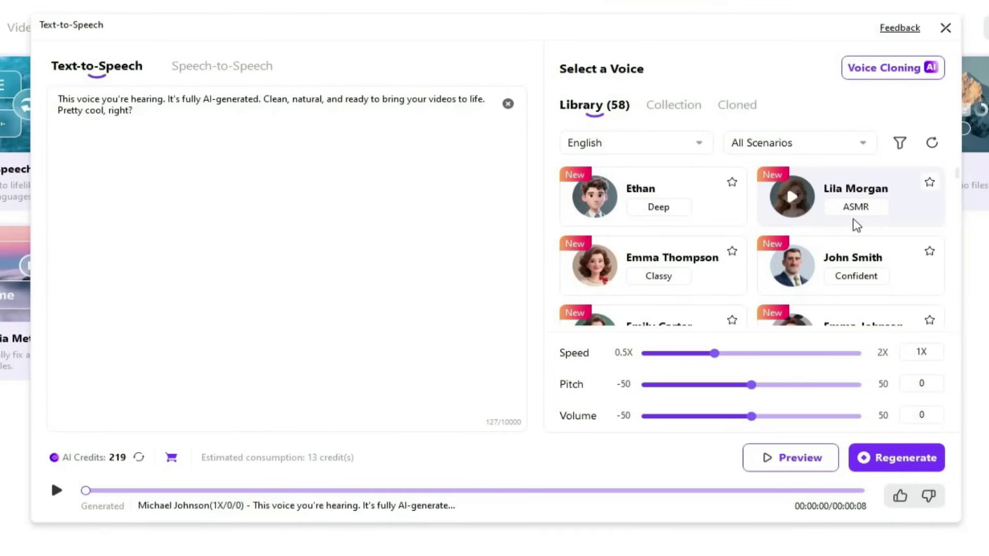
pyautogui.click(945, 29)
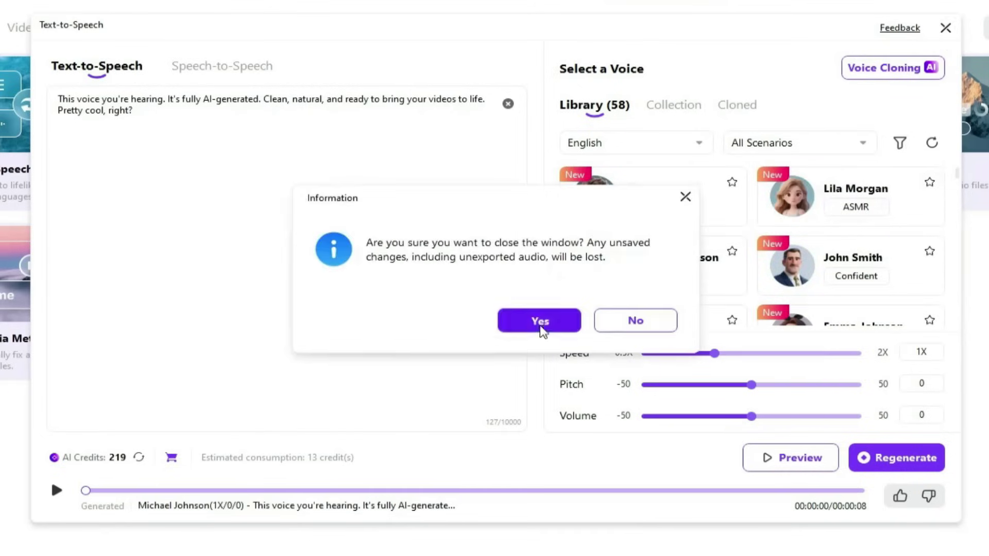
# Step: Close Text-to-Speech, open Vocal Remover, and load Everybody knows that I m breaking down[lyrics].mp3 after previewing it
pyautogui.click(539, 324)
pyautogui.click(270, 121)
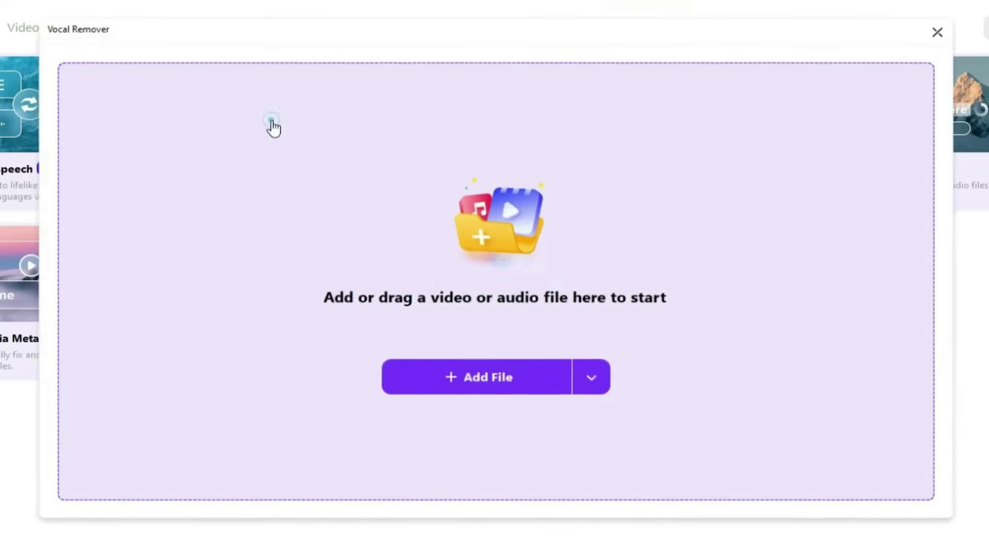
pyautogui.click(450, 377)
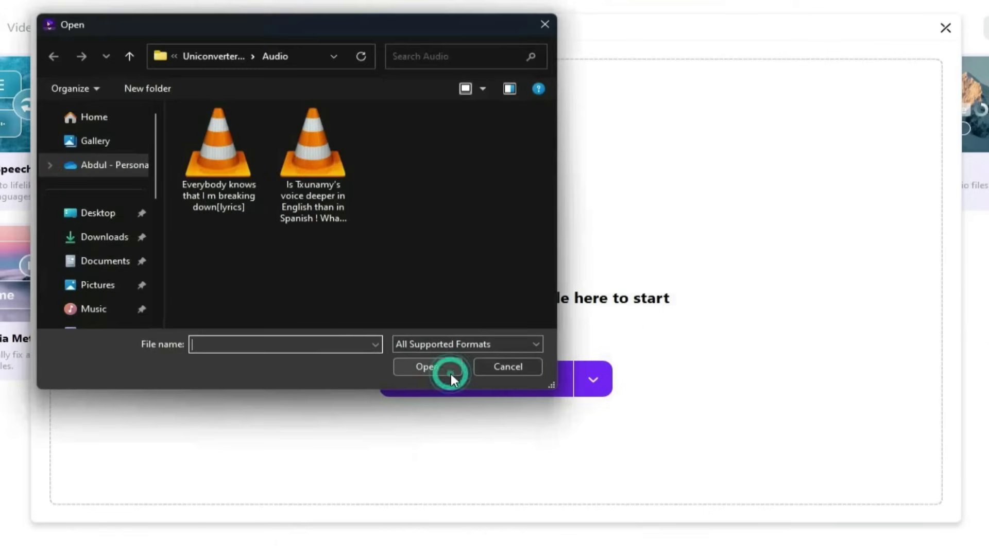
pyautogui.click(220, 164)
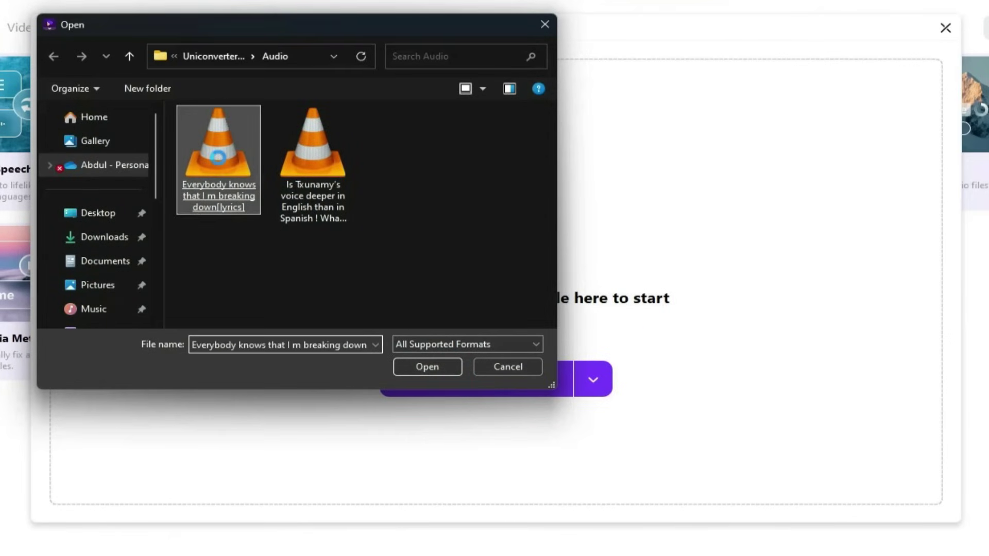
pyautogui.rightClick(219, 156)
pyautogui.click(239, 190)
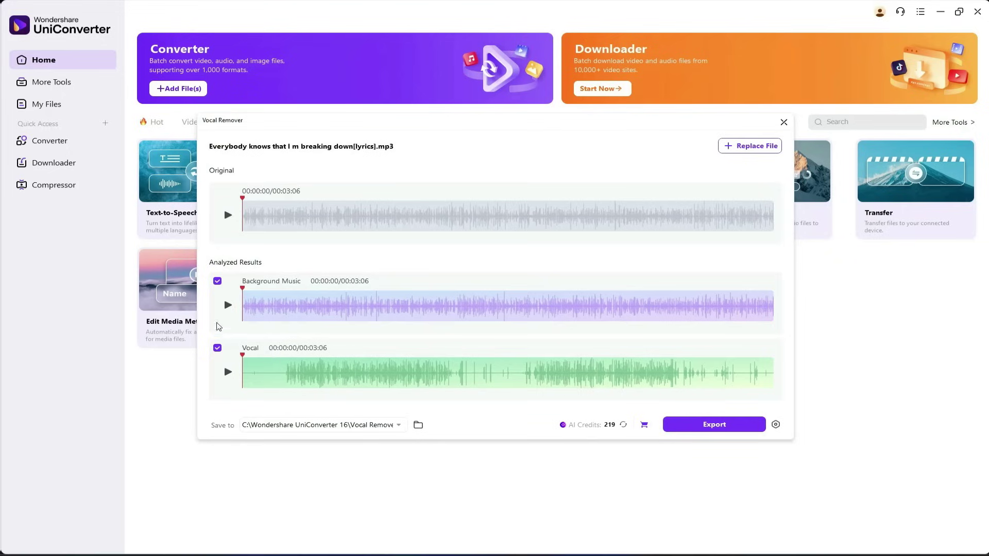
# Step: Export only the background Music track, then close the output folder
pyautogui.click(216, 350)
pyautogui.click(675, 423)
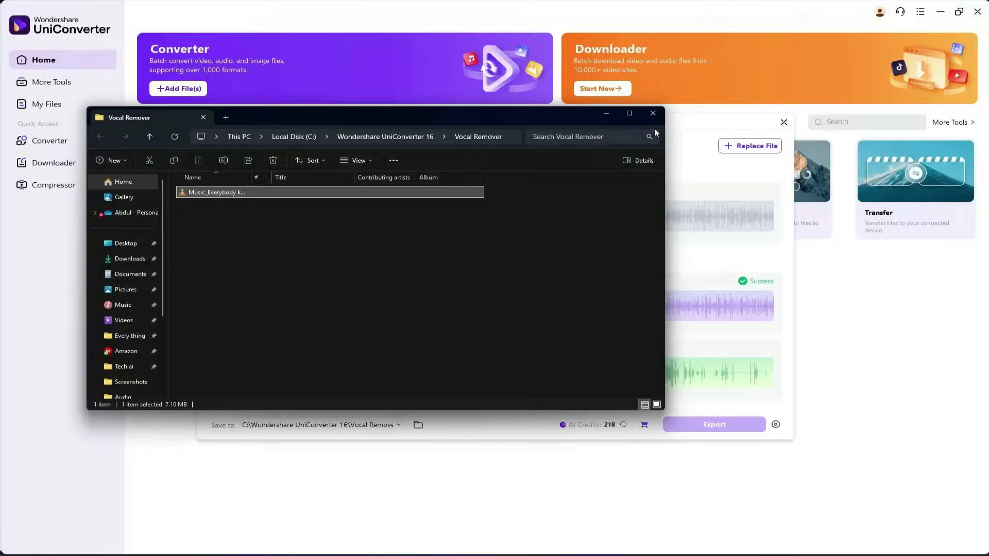
pyautogui.click(652, 114)
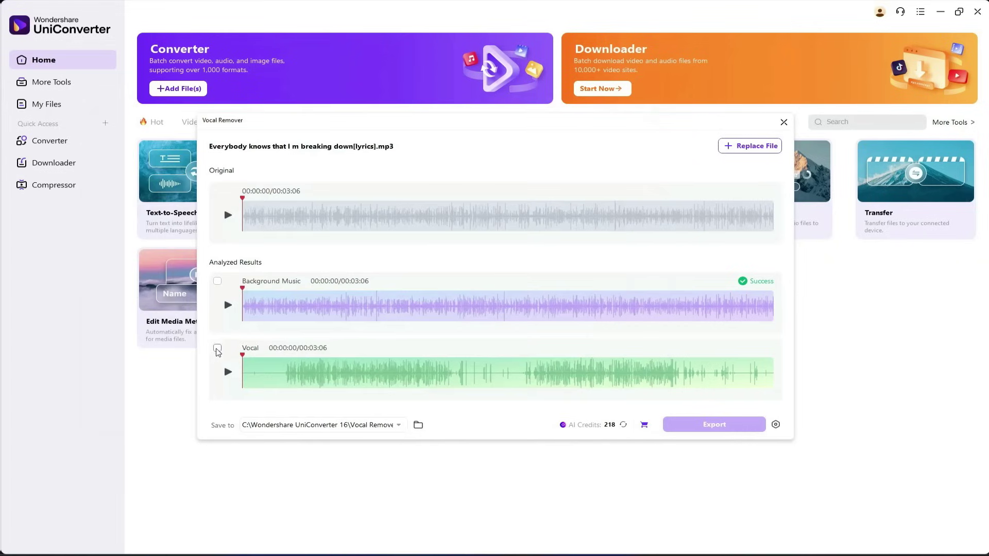
# Step: Export the Vocal track separately, then close the Vocal Remover
pyautogui.click(217, 348)
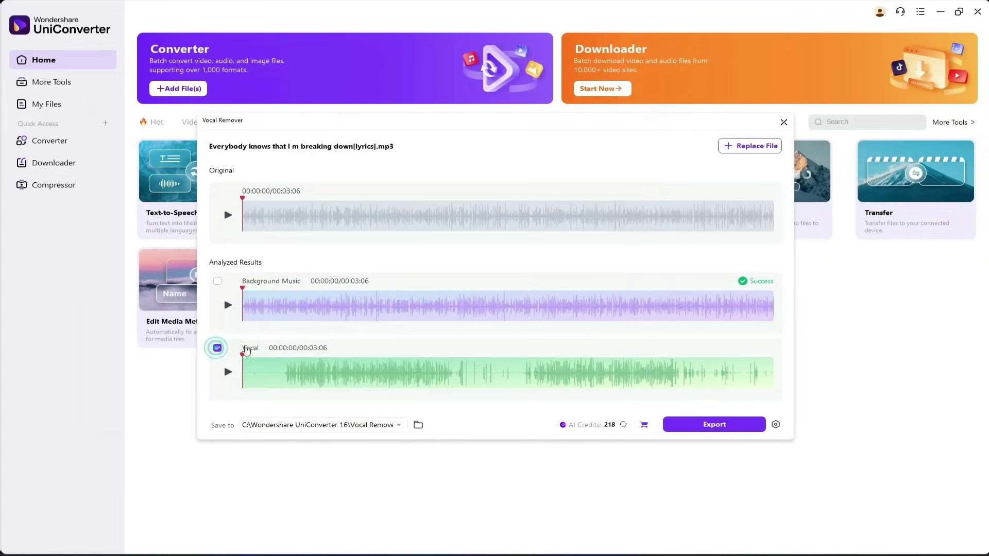
pyautogui.click(696, 425)
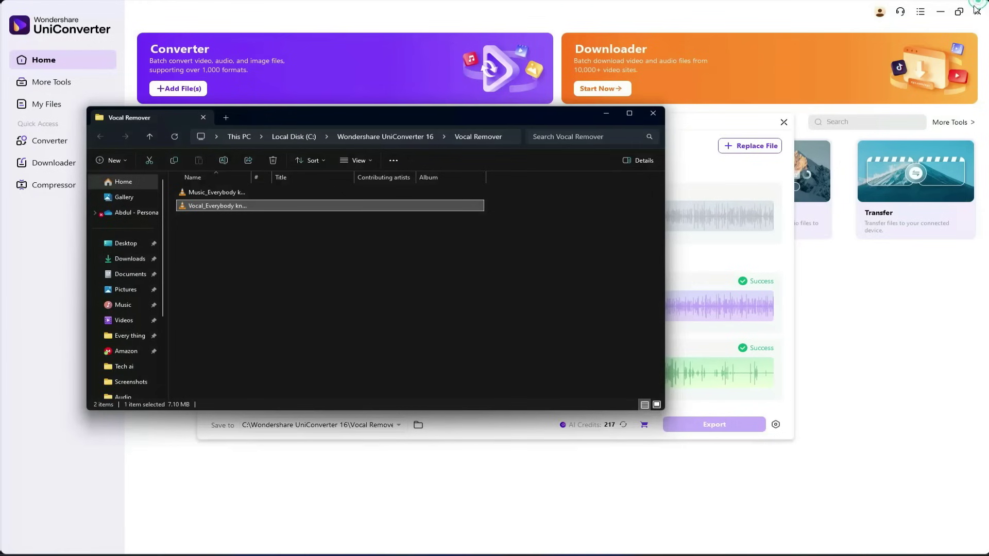
pyautogui.click(648, 114)
pyautogui.click(784, 122)
pyautogui.click(522, 311)
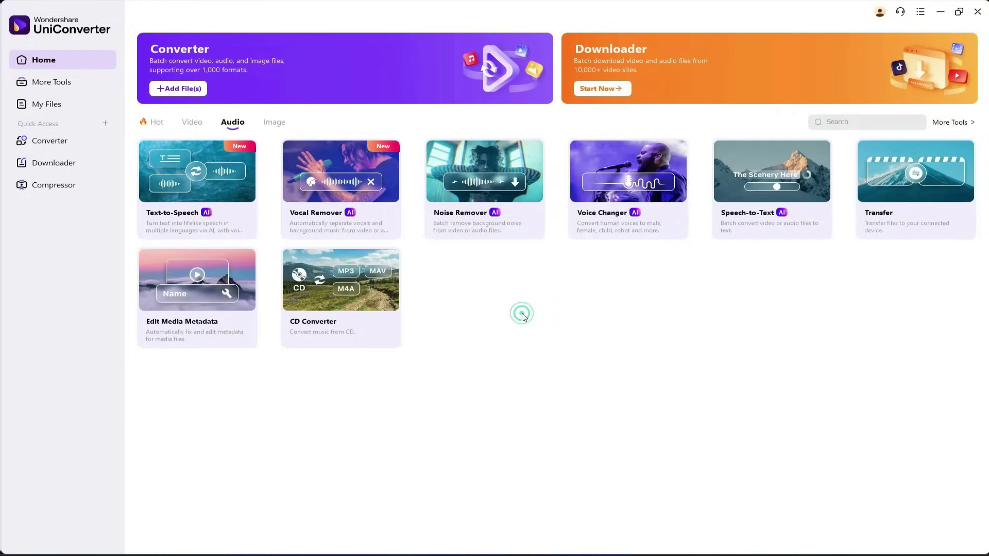
# Step: Open Noise Remover, preview the six-second voice clip, and load it
pyautogui.click(495, 180)
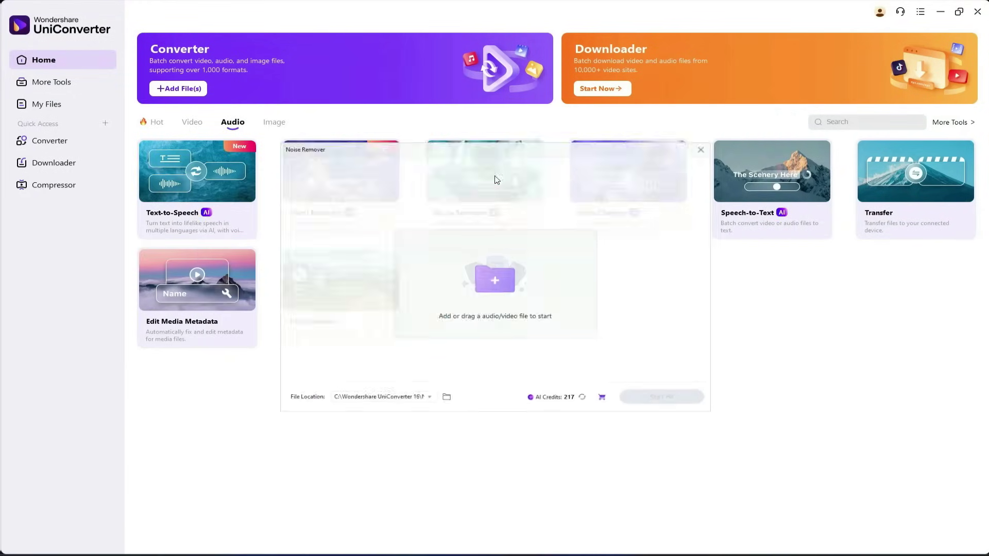
pyautogui.click(499, 281)
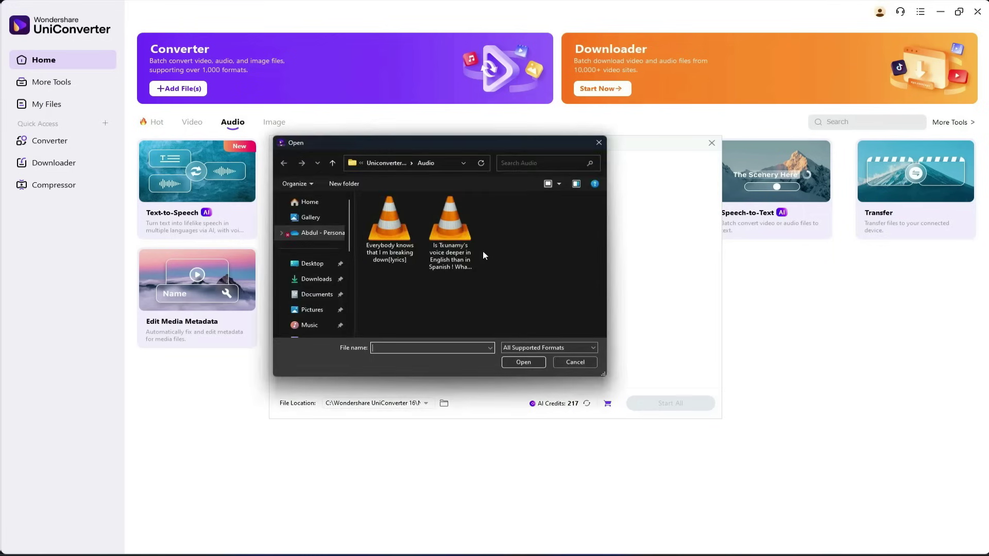
pyautogui.click(455, 241)
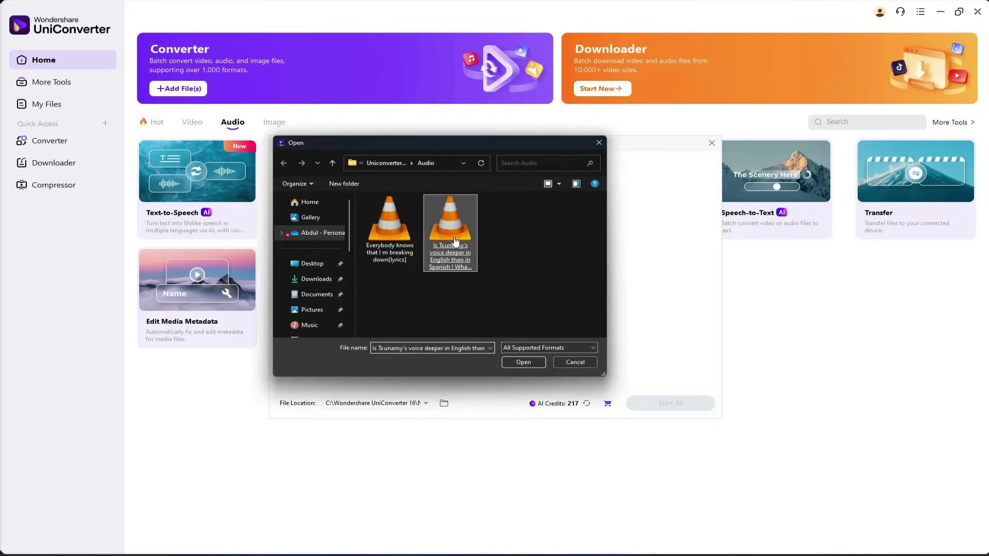
pyautogui.rightClick(453, 238)
pyautogui.click(467, 256)
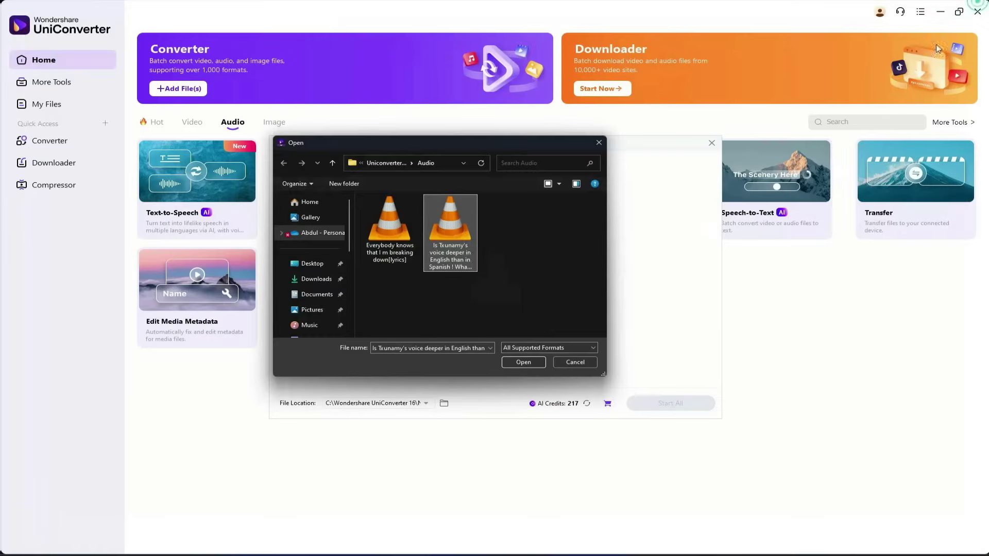
pyautogui.doubleClick(456, 242)
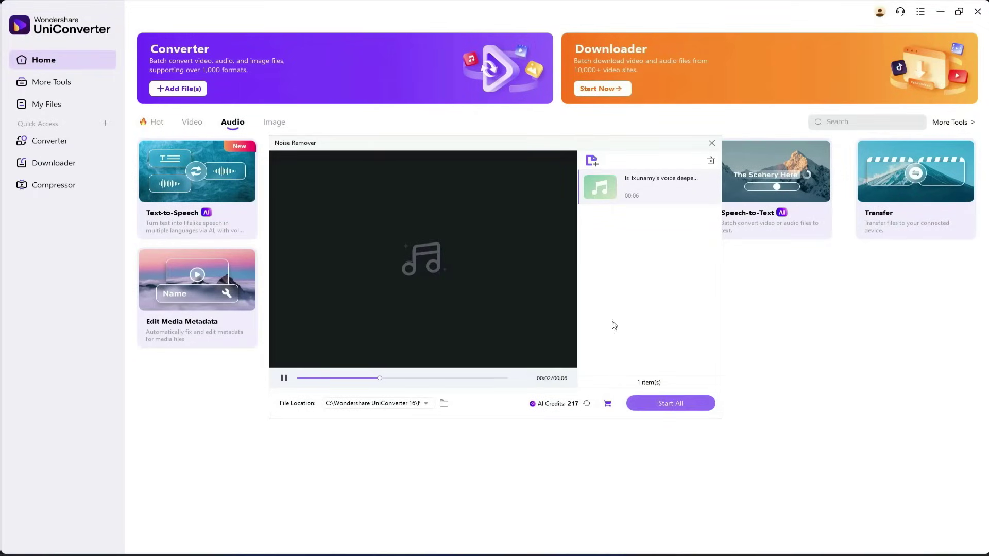
# Step: Remove the clip's background noise into the NoiseRemover folder, then close the tool
pyautogui.click(662, 403)
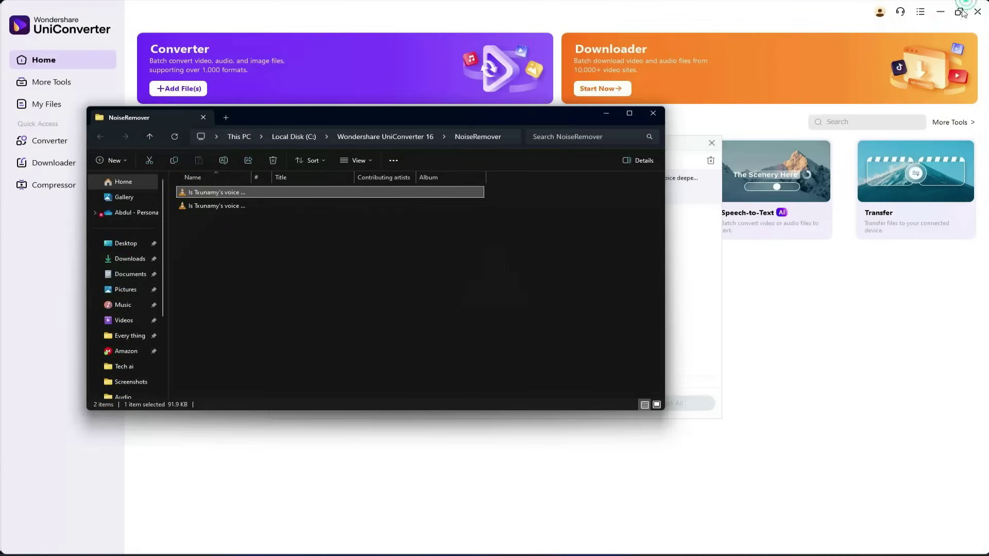
pyautogui.click(644, 116)
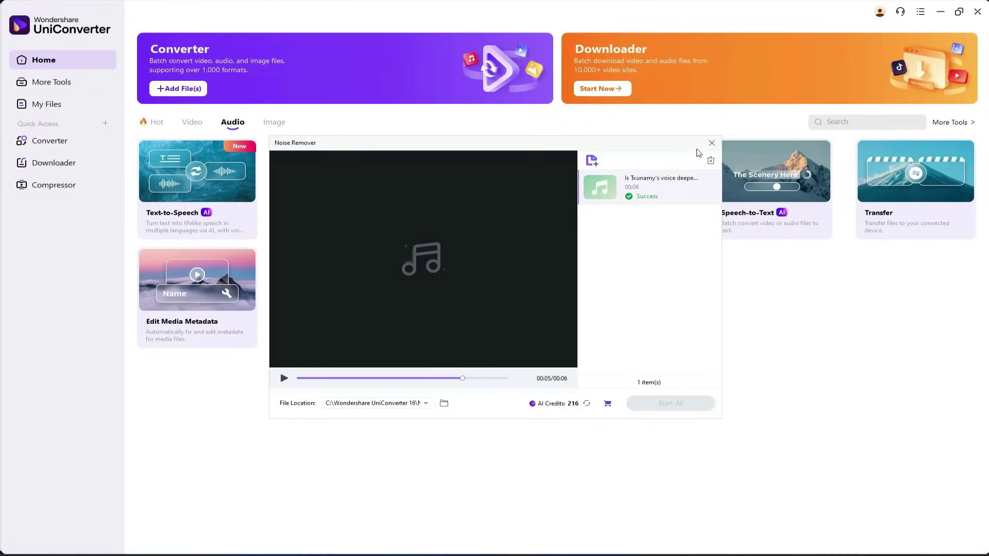
pyautogui.click(711, 145)
# Step: Confirm closing Noise Remover, open More Tools, and browse Video, Audio and Image tools, ending on Image
pyautogui.click(533, 311)
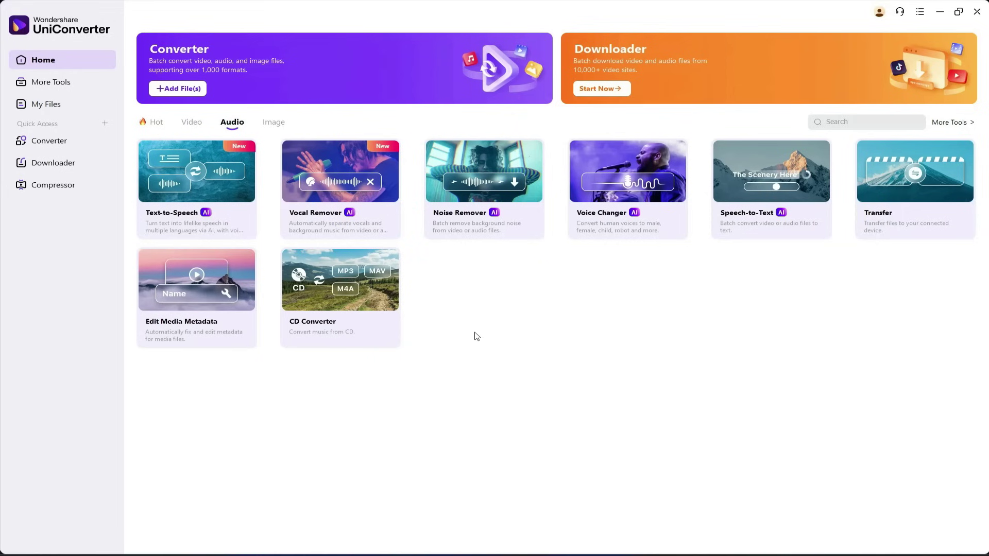
pyautogui.click(81, 94)
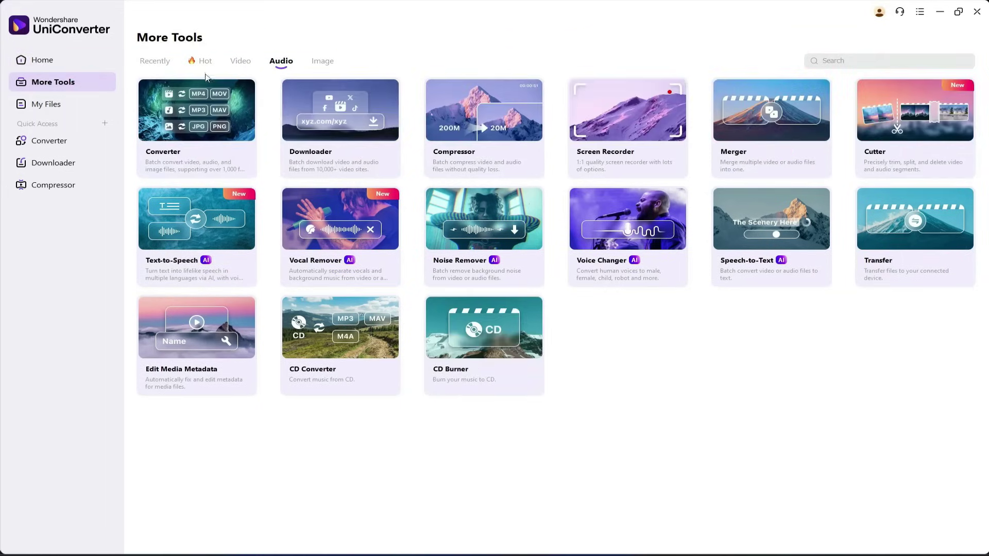
pyautogui.click(238, 64)
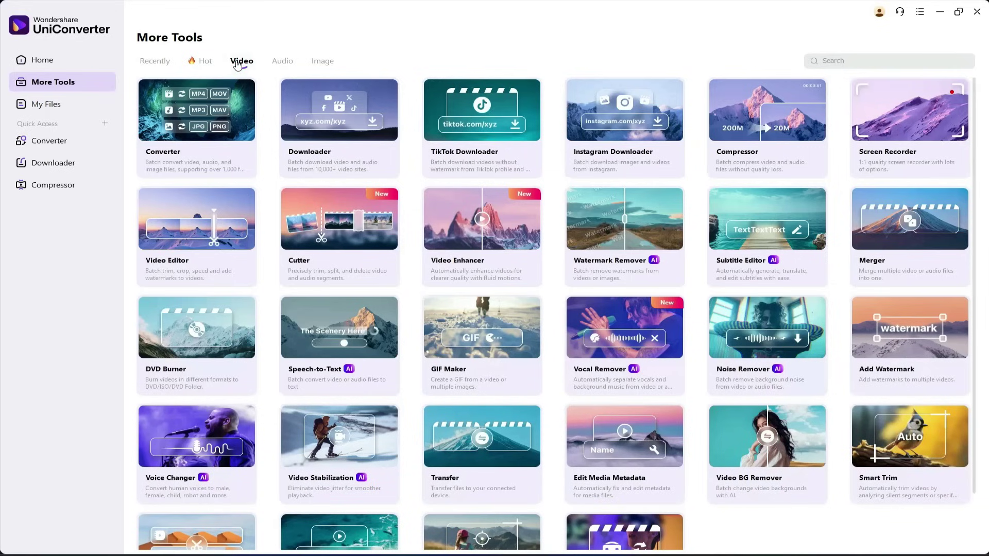
pyautogui.scroll(-1, 430, 367)
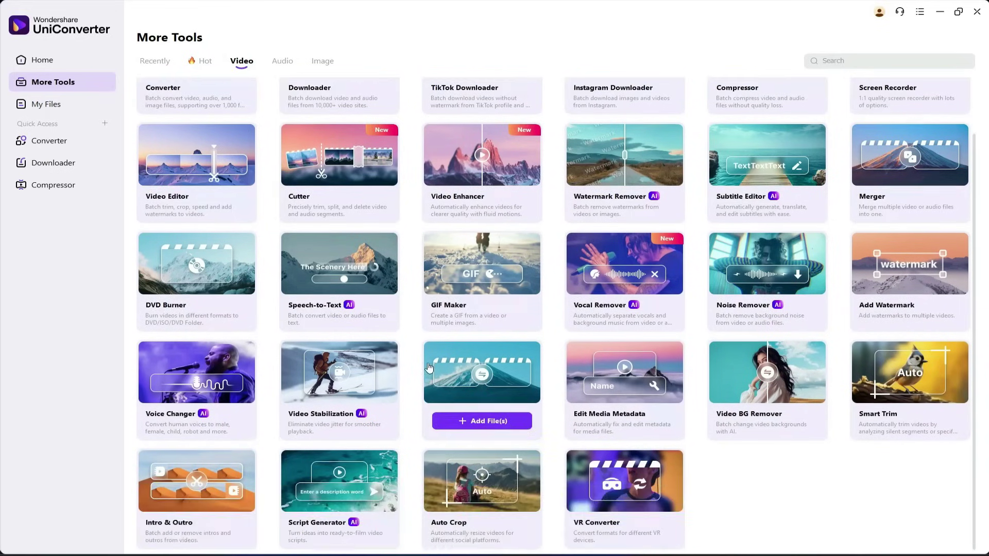
pyautogui.scroll(1, 429, 361)
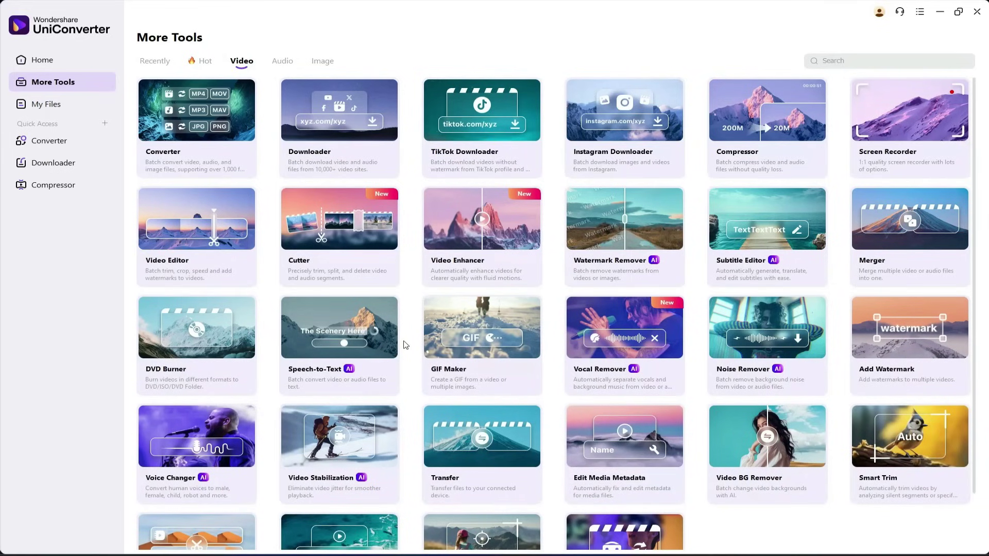
pyautogui.click(283, 64)
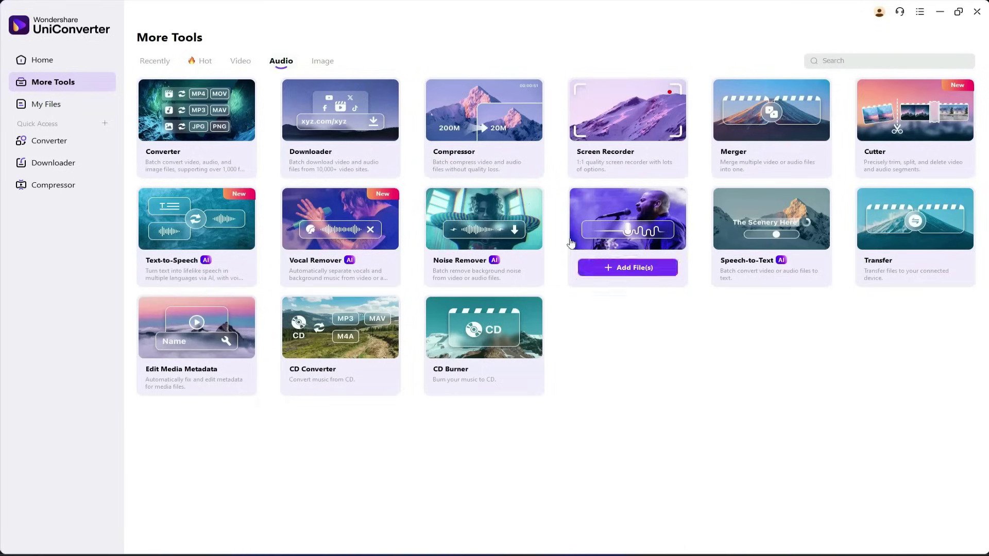
pyautogui.click(320, 67)
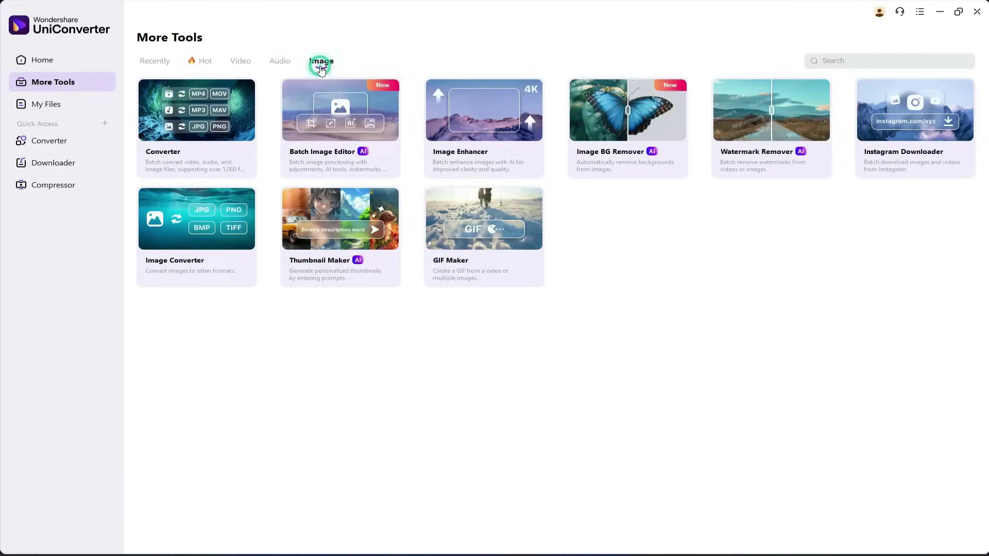